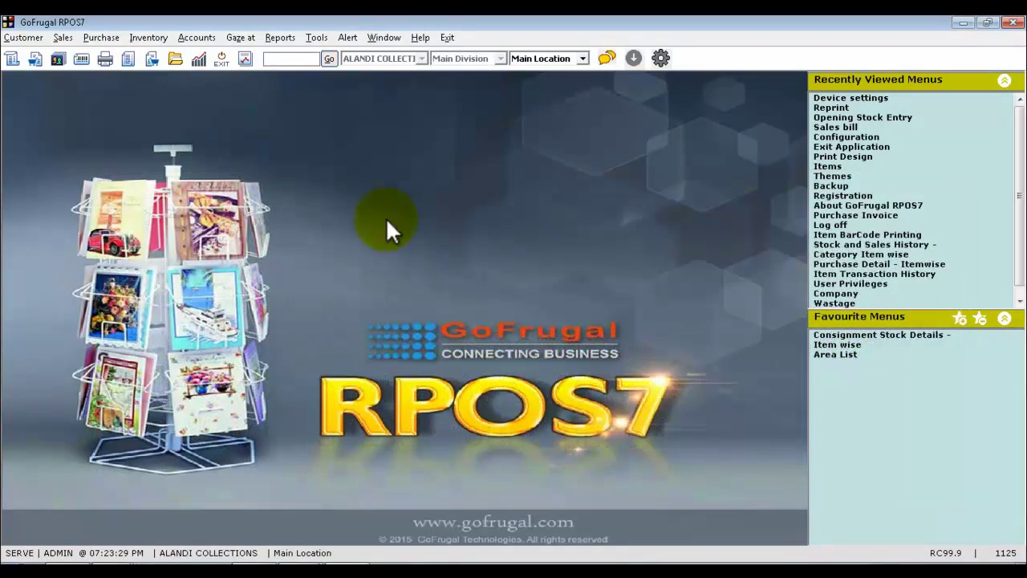
# - Open the Sales_GST primary profile from Device settings' Profile Selection - GST in PrePrint Design
pyautogui.click(329, 59)
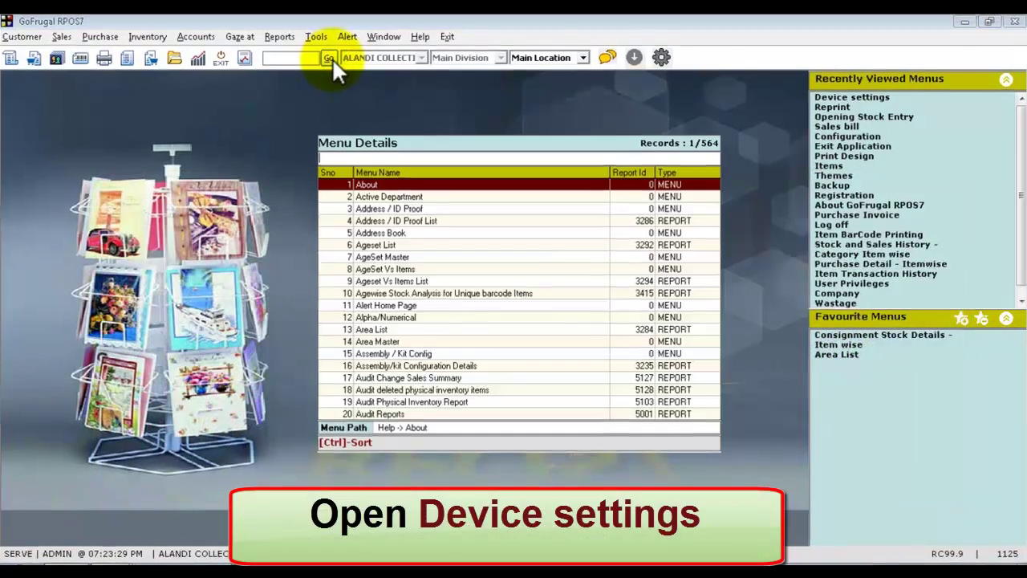
pyautogui.write('device')
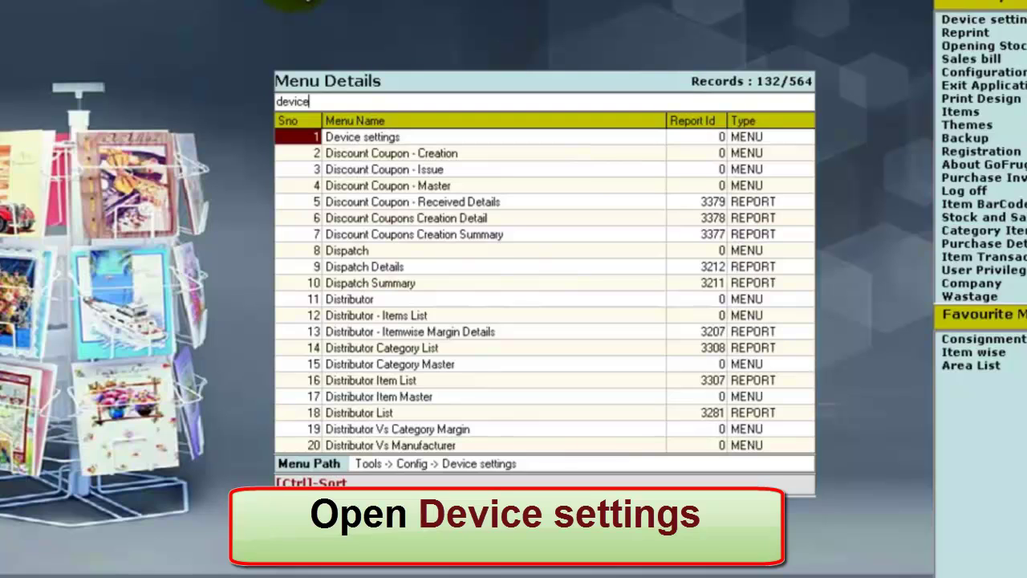
pyautogui.press('Return')
pyautogui.click(98, 95)
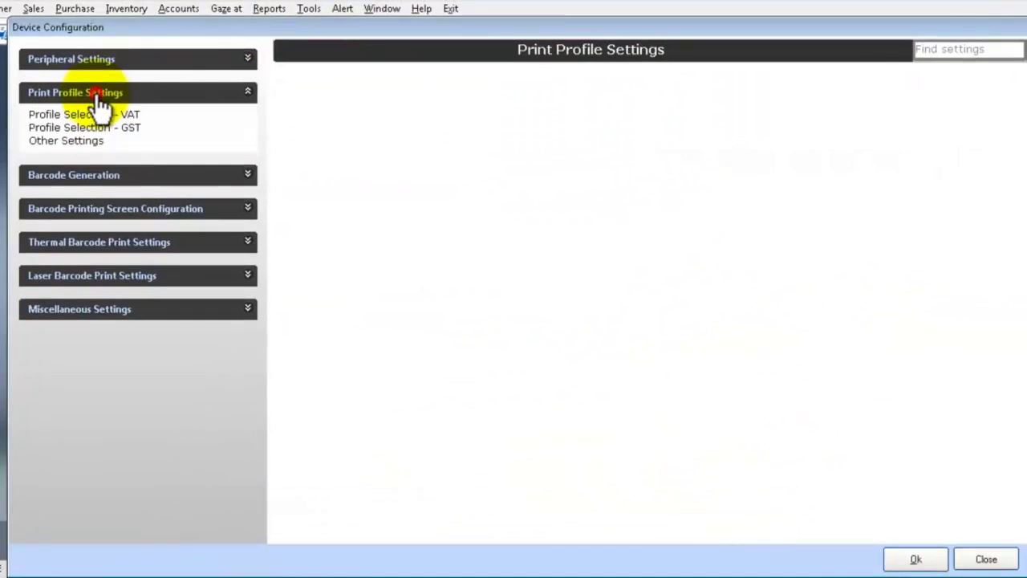
pyautogui.click(76, 127)
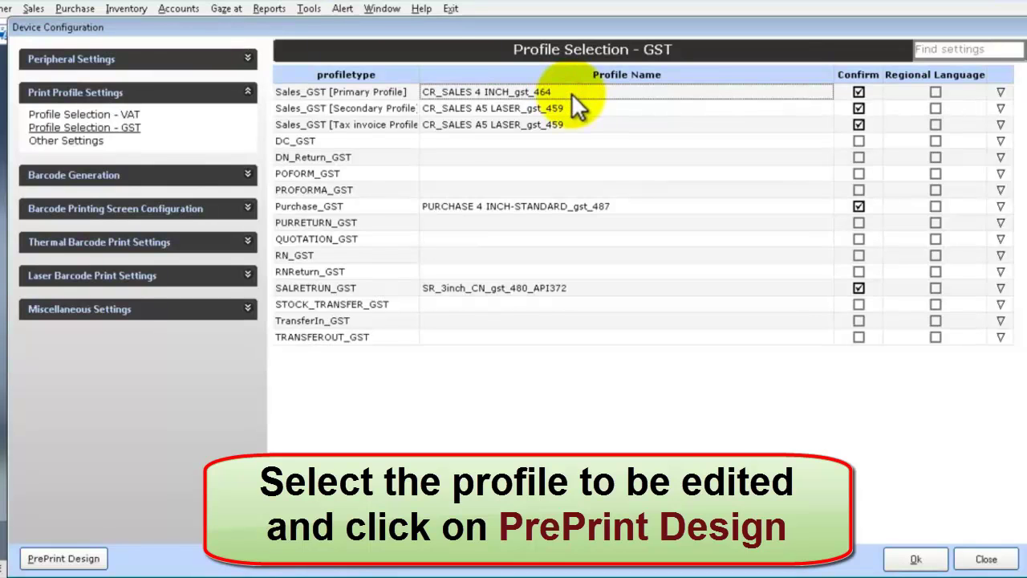
pyautogui.click(64, 558)
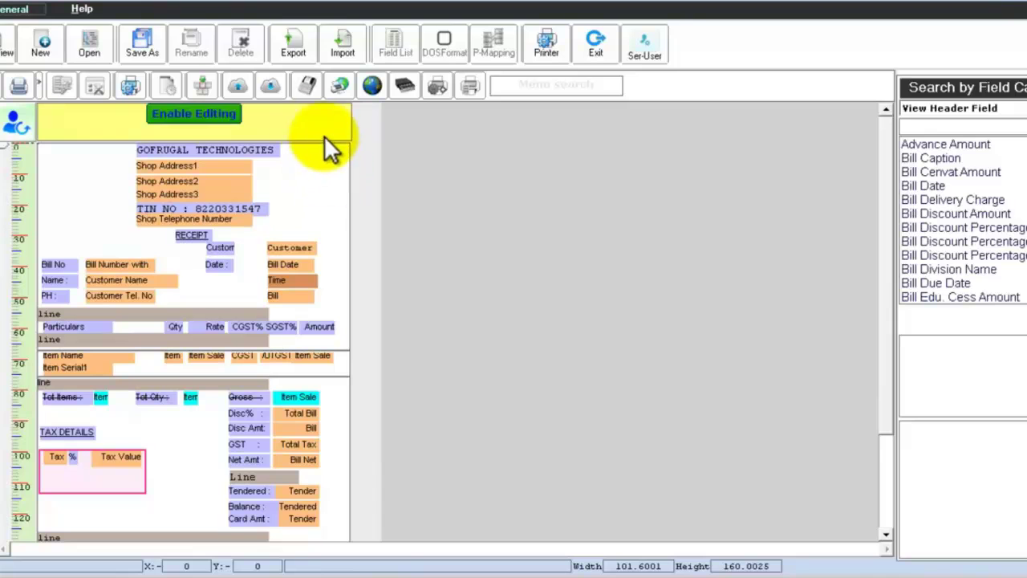
# - Enable editing and delete the TIN NO line from the bill header, confirming with Yes
pyautogui.click(220, 113)
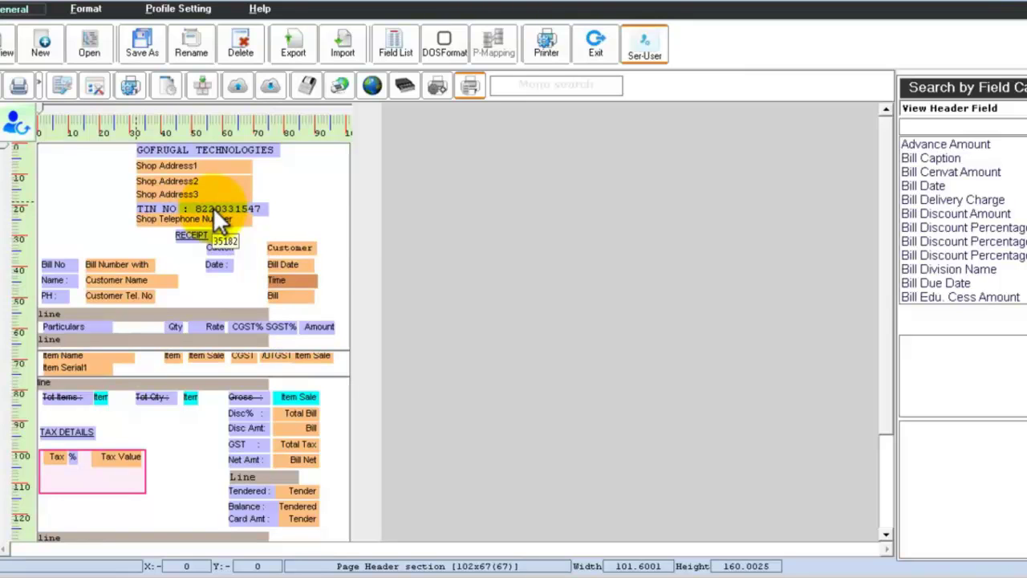
pyautogui.click(258, 210)
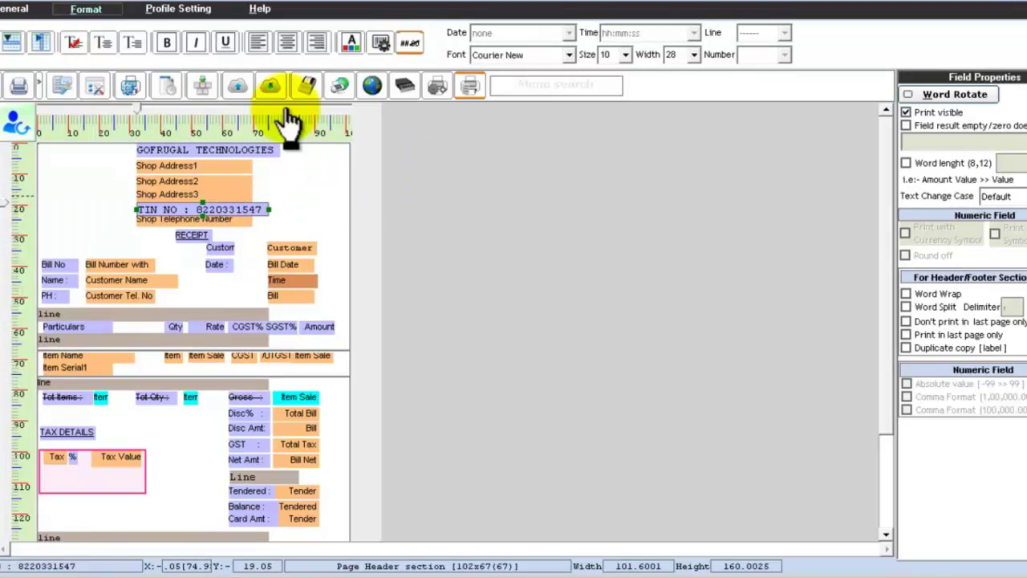
pyautogui.press('Delete')
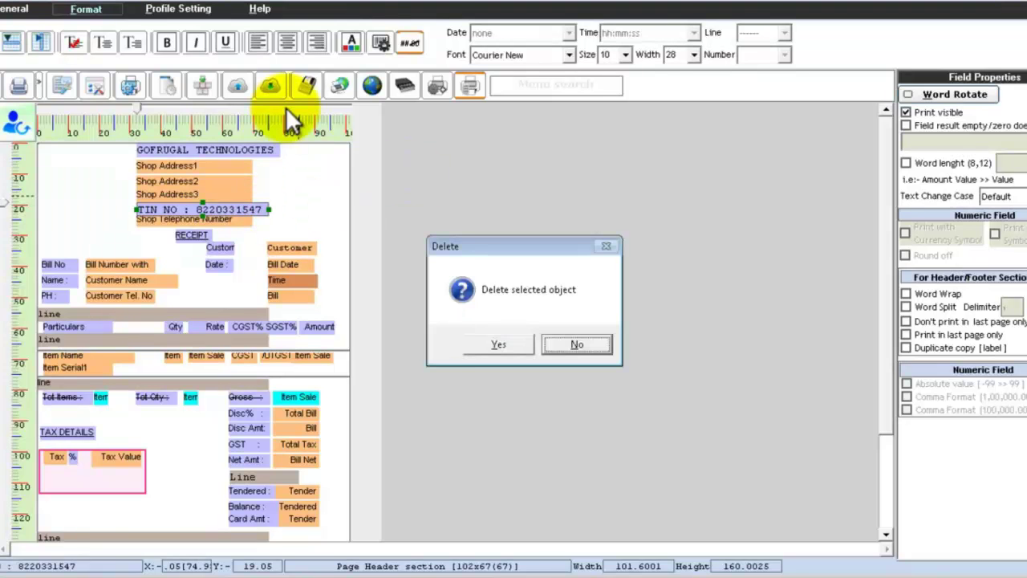
pyautogui.click(517, 345)
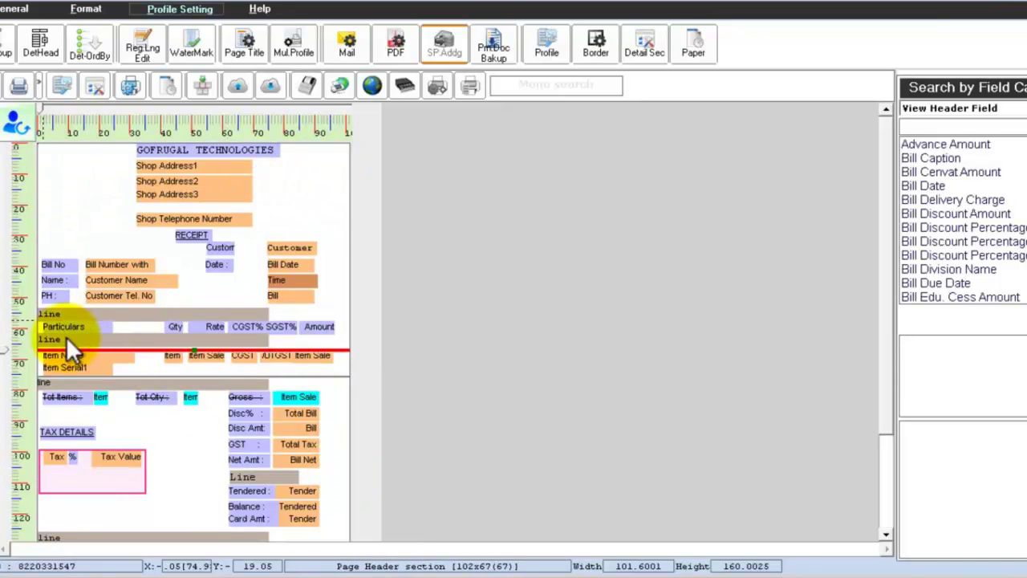
pyautogui.click(157, 365)
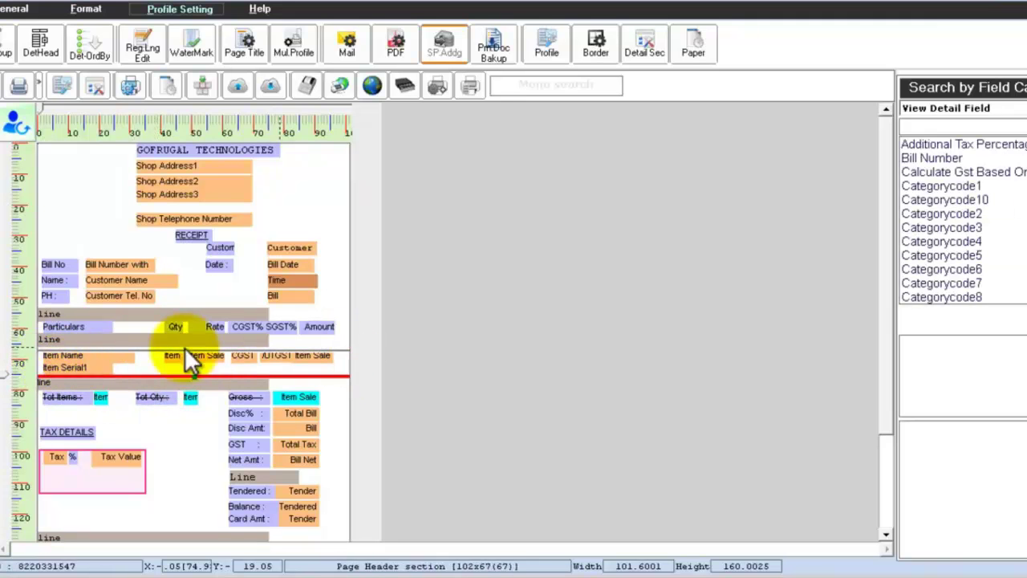
pyautogui.click(214, 427)
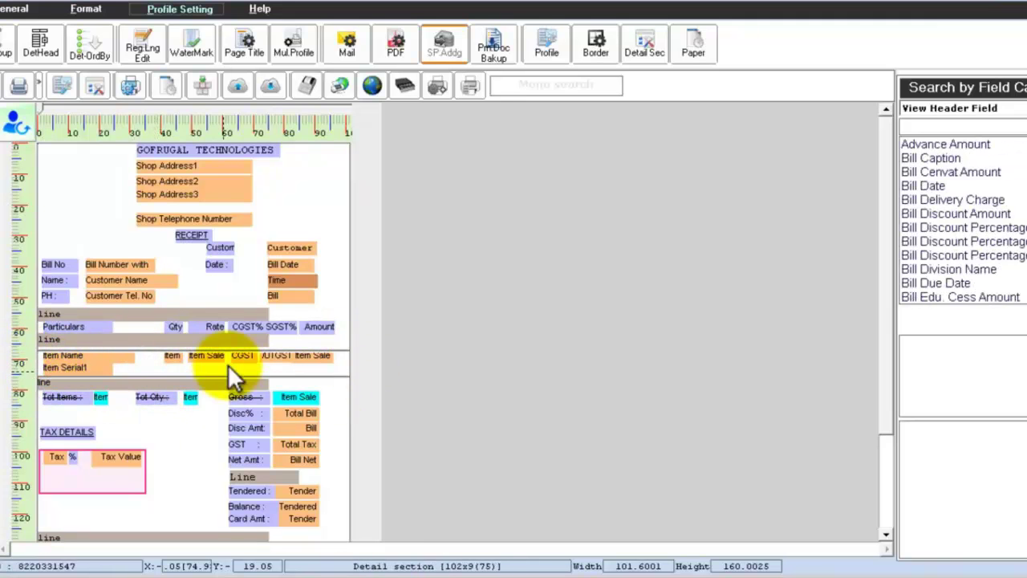
pyautogui.moveTo(883, 344); pyautogui.dragTo(826, 428)
pyautogui.click(166, 331)
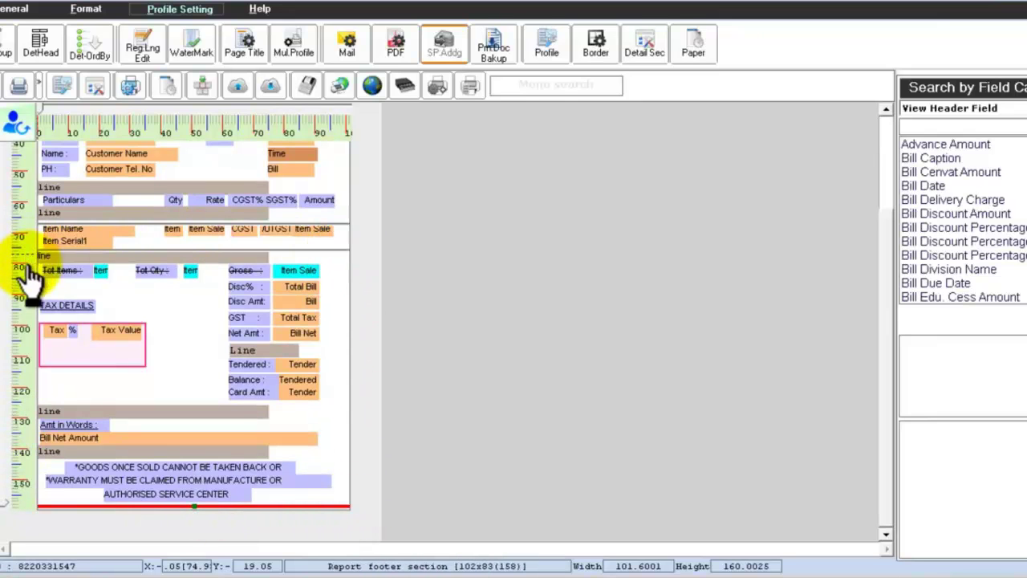
pyautogui.click(108, 350)
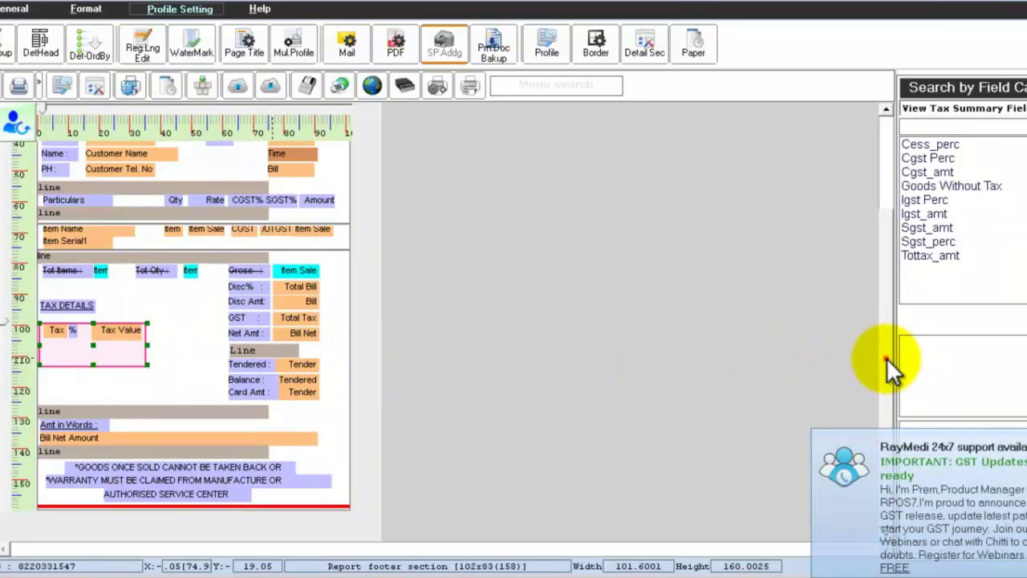
pyautogui.scroll(1, 886, 353)
pyautogui.scroll(5, 885, 350)
pyautogui.click(276, 158)
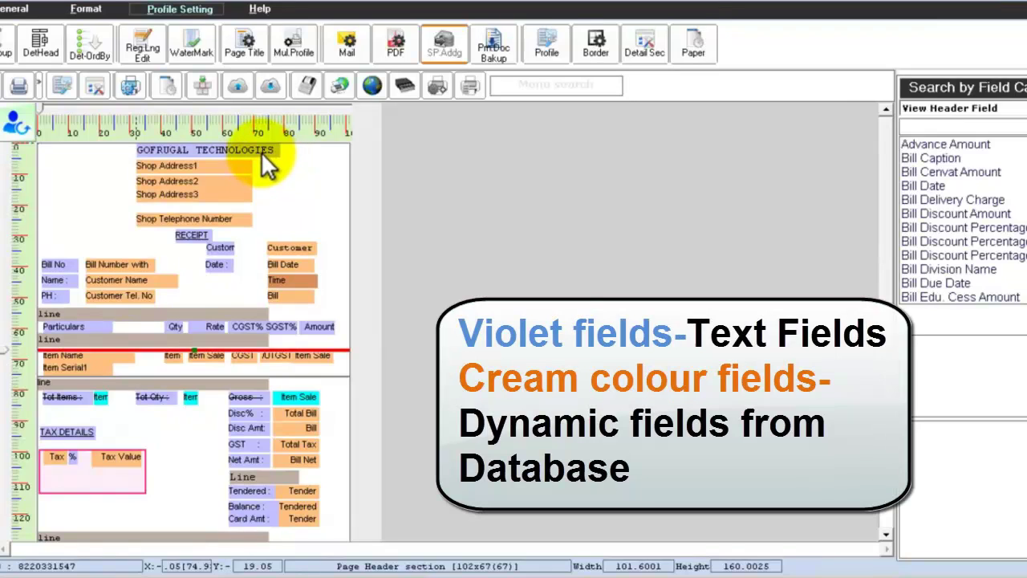
pyautogui.click(261, 151)
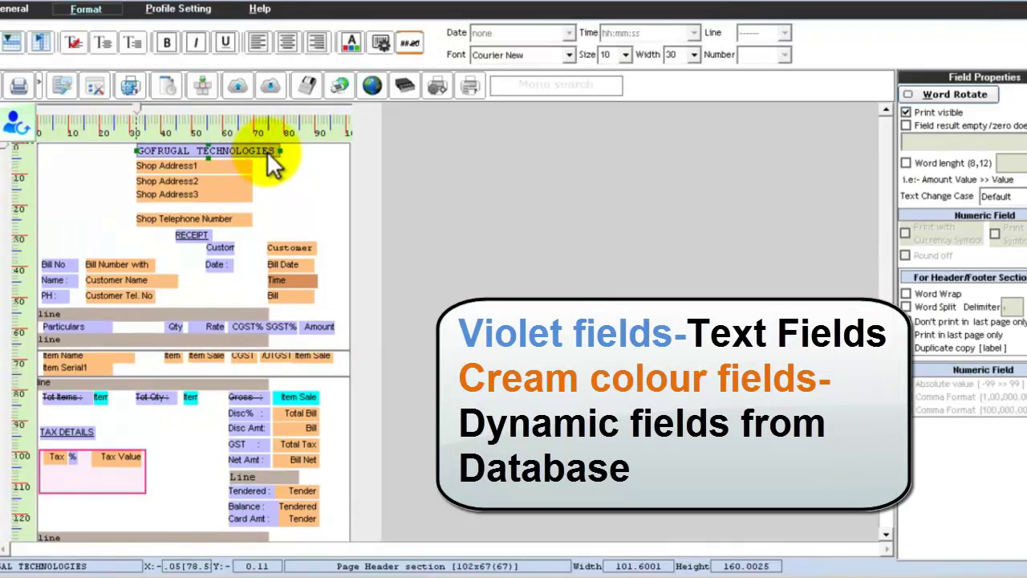
pyautogui.click(217, 164)
pyautogui.click(214, 181)
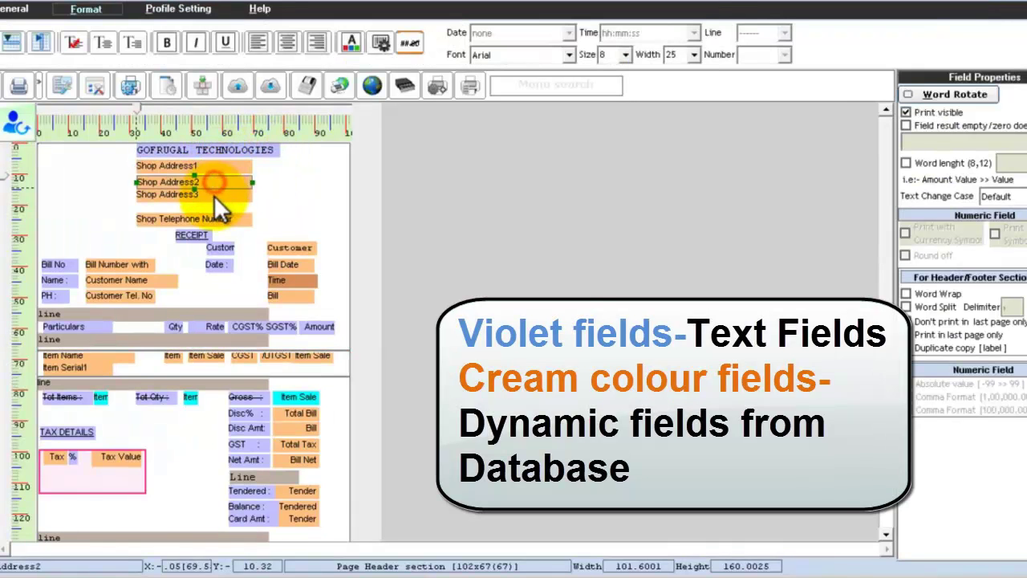
pyautogui.click(213, 195)
pyautogui.click(212, 218)
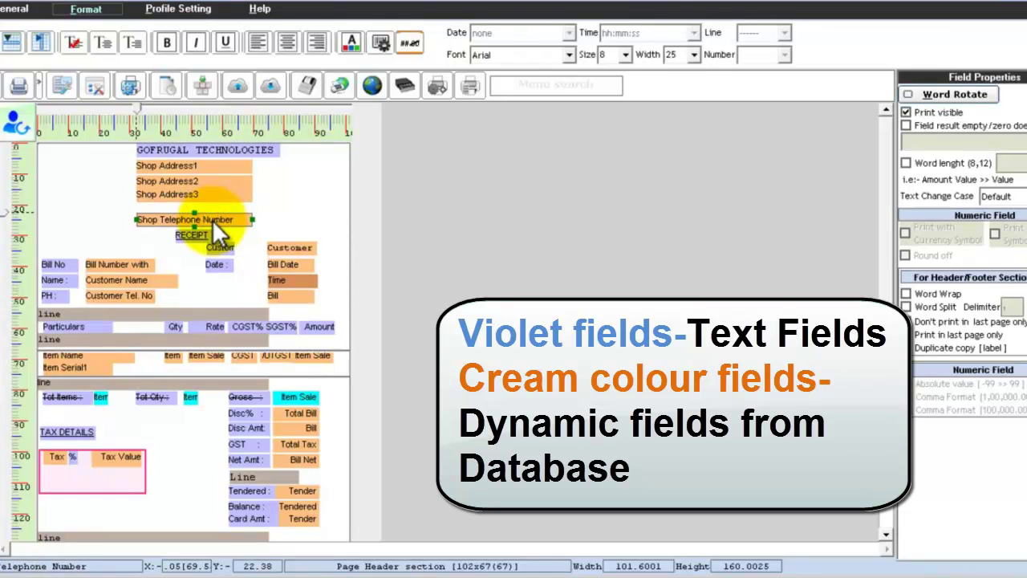
pyautogui.click(311, 196)
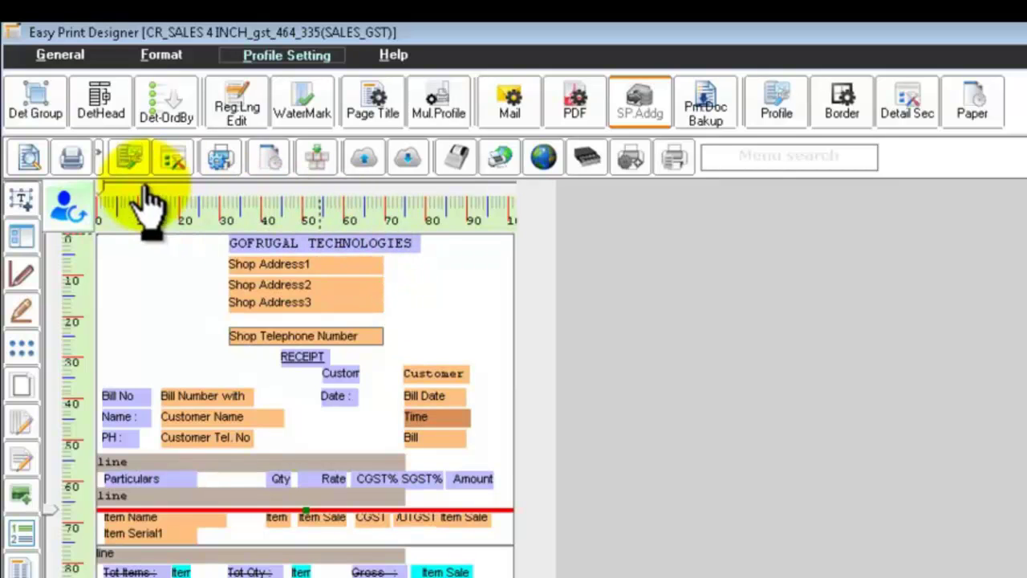
# - Place a new label left of Shop Address1 and append 'PVT LTD' to the GOFRUGAL TECHNOLOGIES heading
pyautogui.moveTo(30, 206)
pyautogui.mouseDown()
pyautogui.moveTo(151, 268)
pyautogui.moveTo(137, 275)
pyautogui.moveTo(149, 280)
pyautogui.mouseUp()
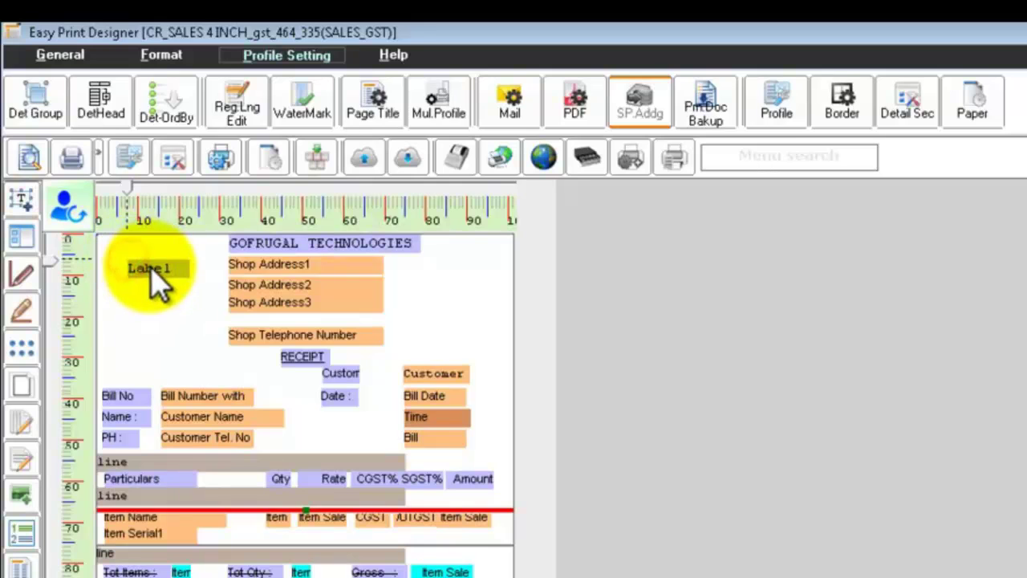
pyautogui.click(325, 245)
pyautogui.doubleClick(326, 246)
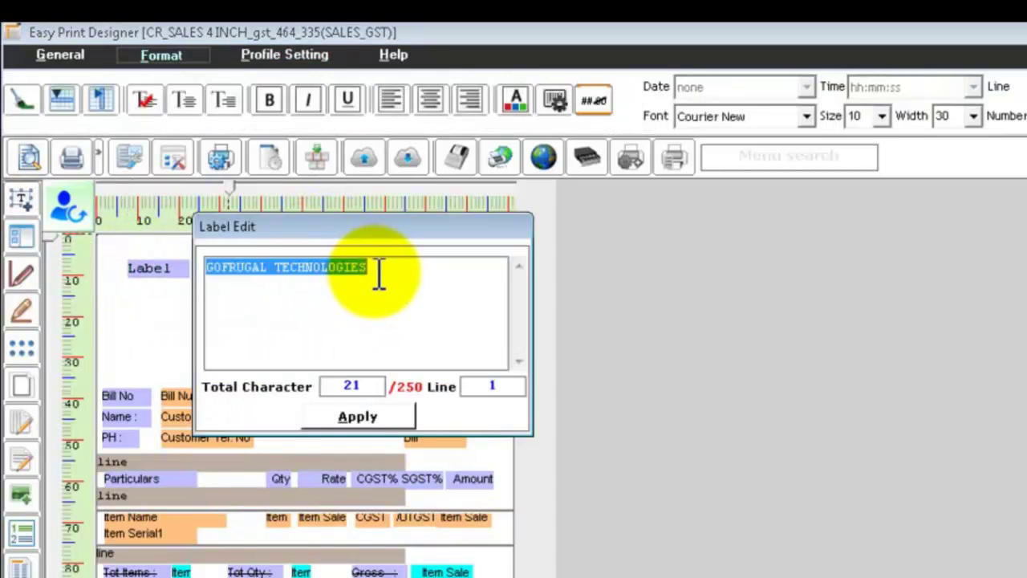
pyautogui.click(376, 273)
pyautogui.write('PVT')
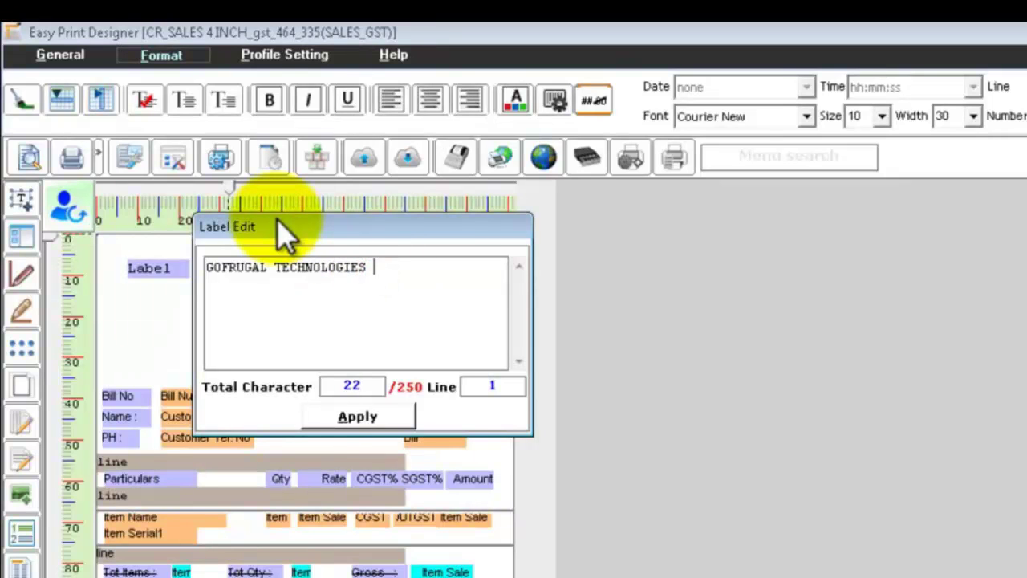
pyautogui.write(' LTD')
pyautogui.click(365, 418)
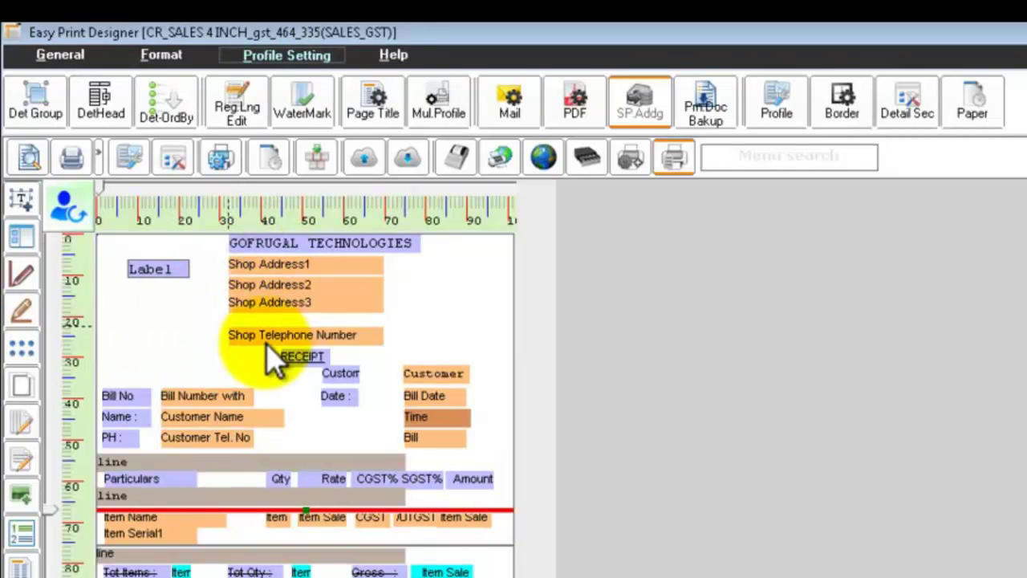
# - Set the new label's text to 'GSTIN'
pyautogui.doubleClick(174, 275)
pyautogui.write('GSTIN')
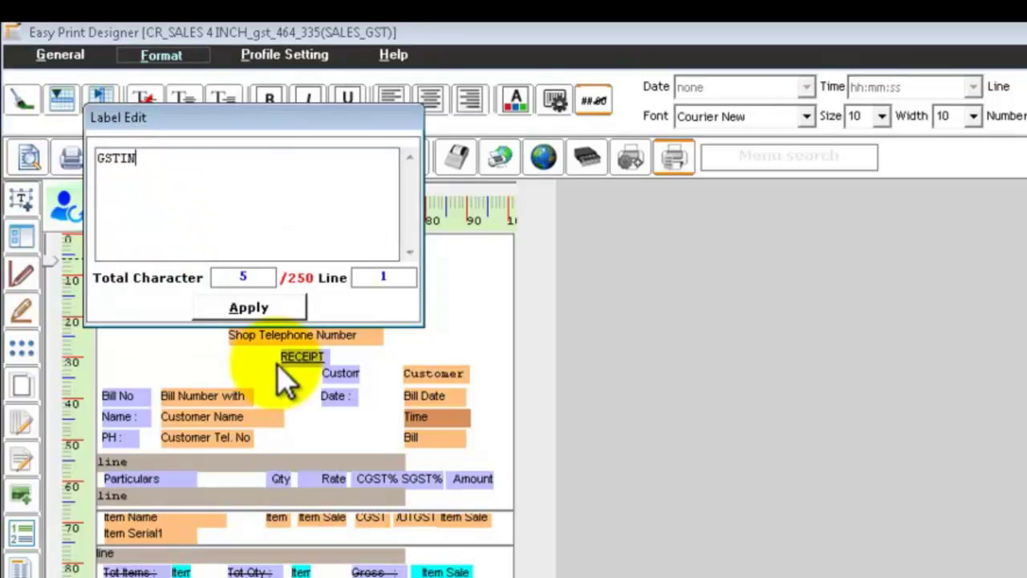
pyautogui.click(281, 307)
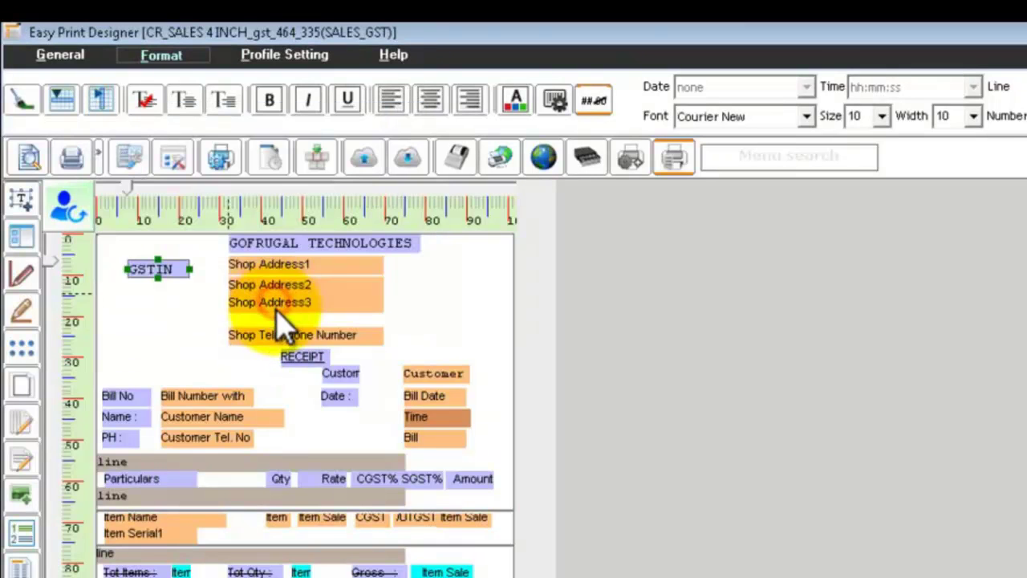
# - Align the GSTIN label with Shop Address3's left edge using the Vertical Aligner
pyautogui.click(196, 325)
pyautogui.click(158, 269)
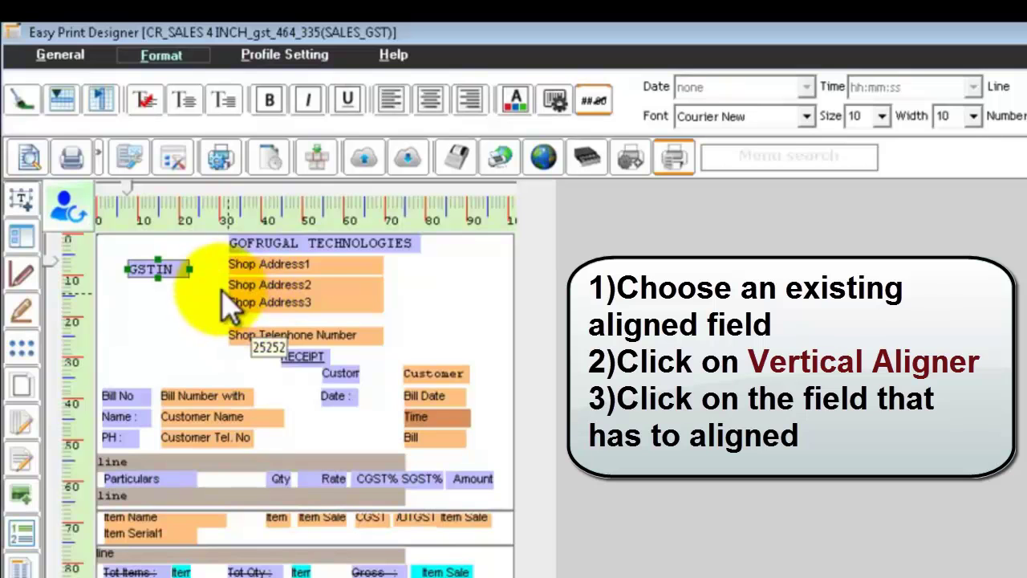
pyautogui.click(264, 303)
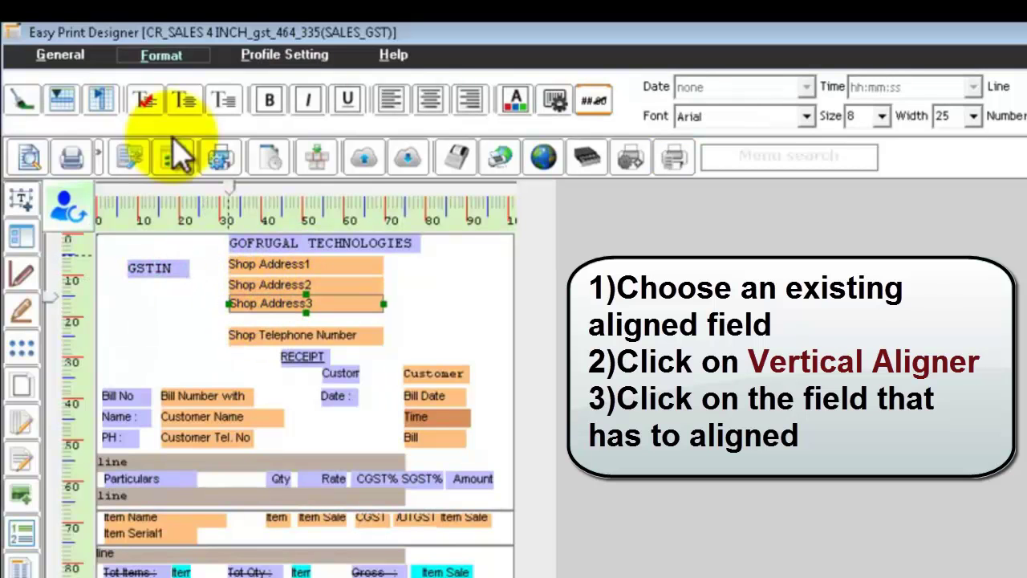
pyautogui.click(107, 100)
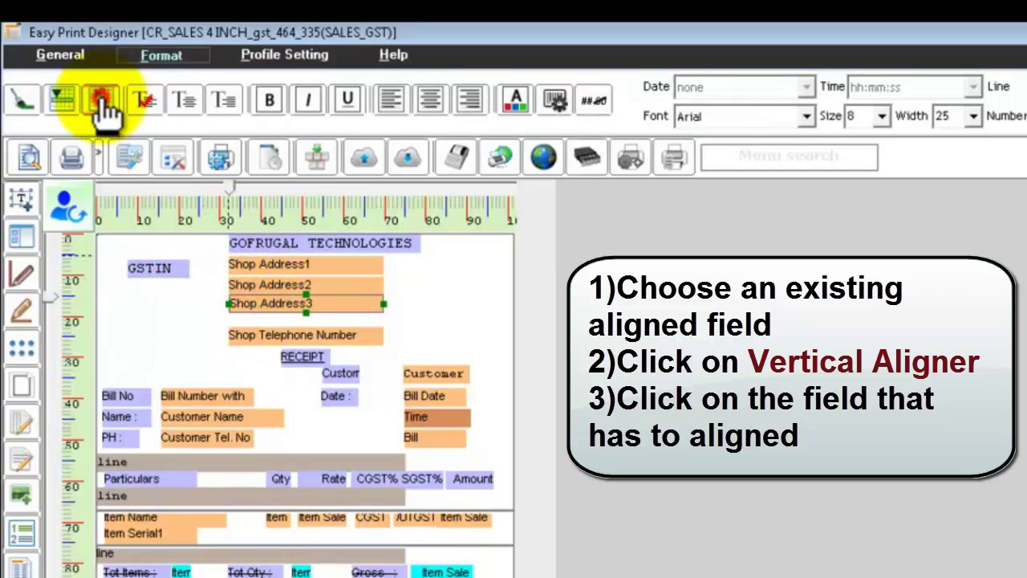
pyautogui.click(191, 270)
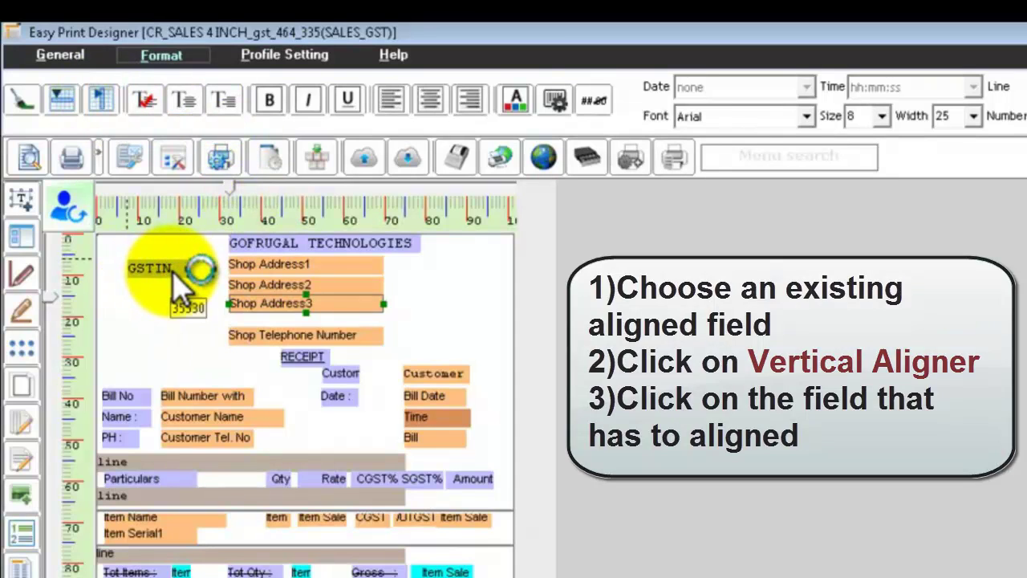
pyautogui.click(171, 269)
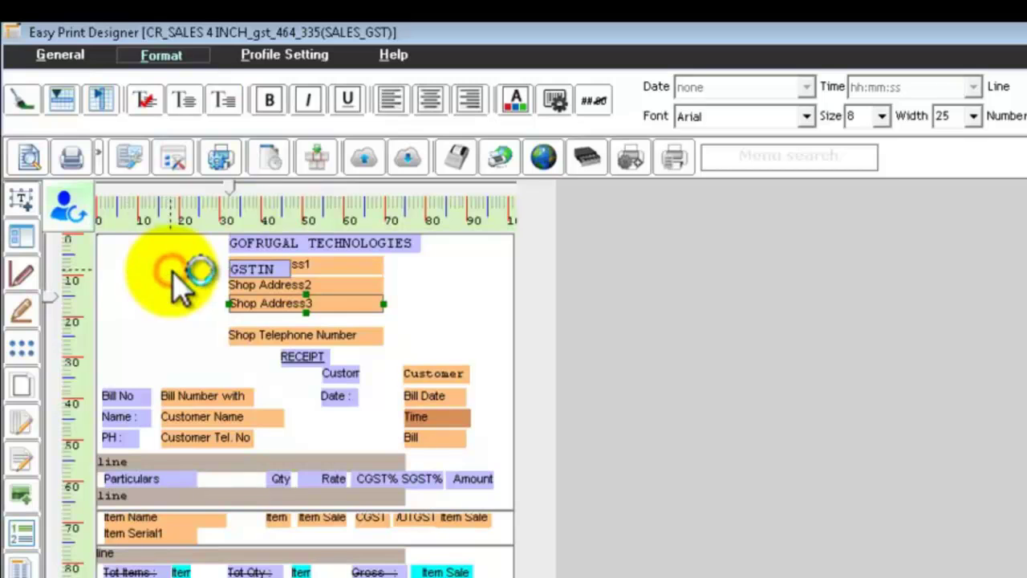
pyautogui.click(264, 271)
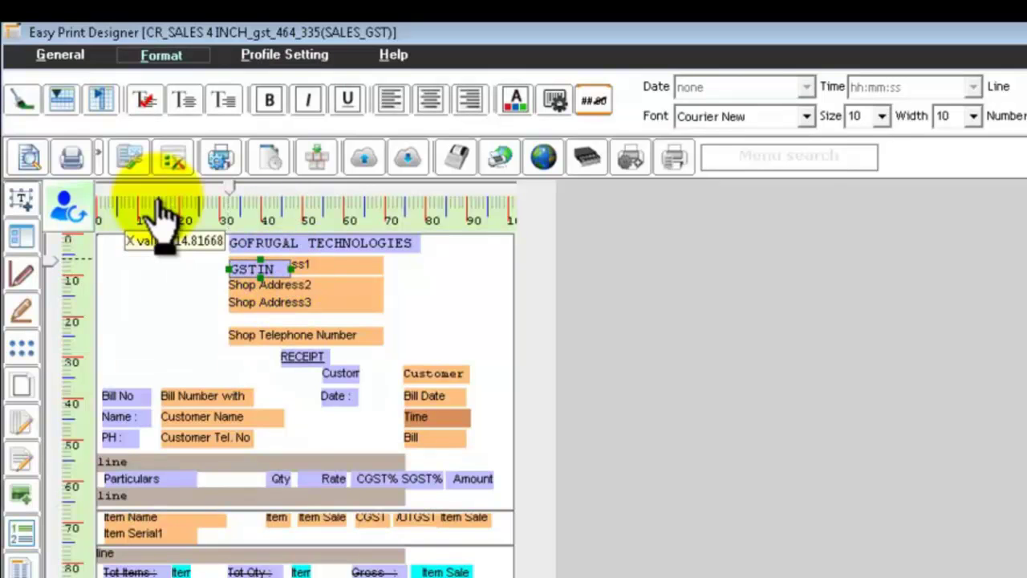
# - Nudge the GSTIN label down four steps with Ctrl+Down to sit below Shop Address3
pyautogui.hotkey('ctrl', 'Down')
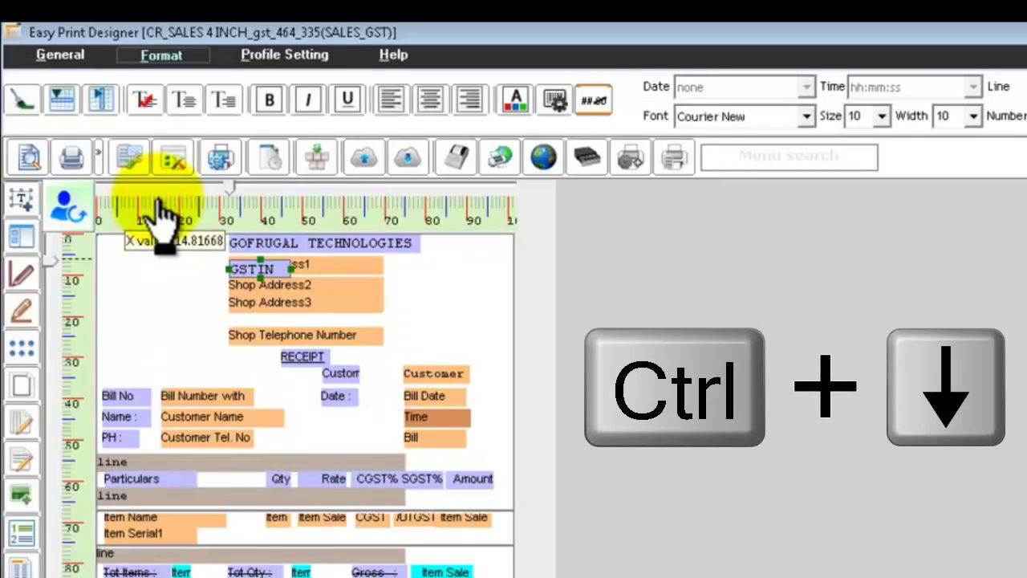
pyautogui.hotkey('ctrl', 'Down')
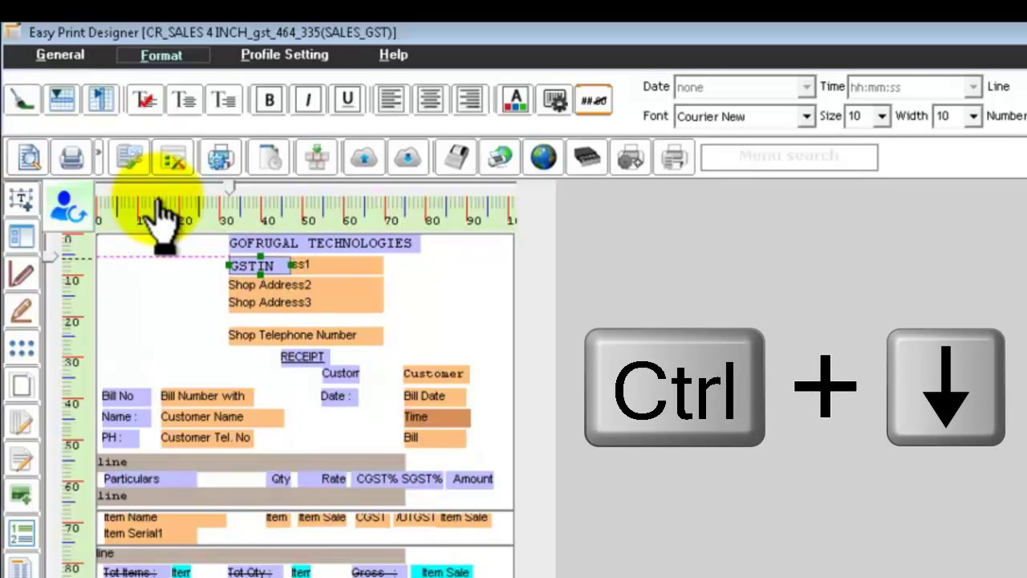
pyautogui.hotkey('ctrl', 'Down')
pyautogui.hotkey('ctrl', 'Down')
pyautogui.hotkey('ctrl', 'Down')
pyautogui.hotkey('ctrl', 'Down')
pyautogui.hotkey('ctrl', 'Down')
pyautogui.hotkey('ctrl', 'Down')
pyautogui.hotkey('ctrl', 'Down')
pyautogui.hotkey('ctrl', 'Down')
pyautogui.hotkey('ctrl', 'Down')
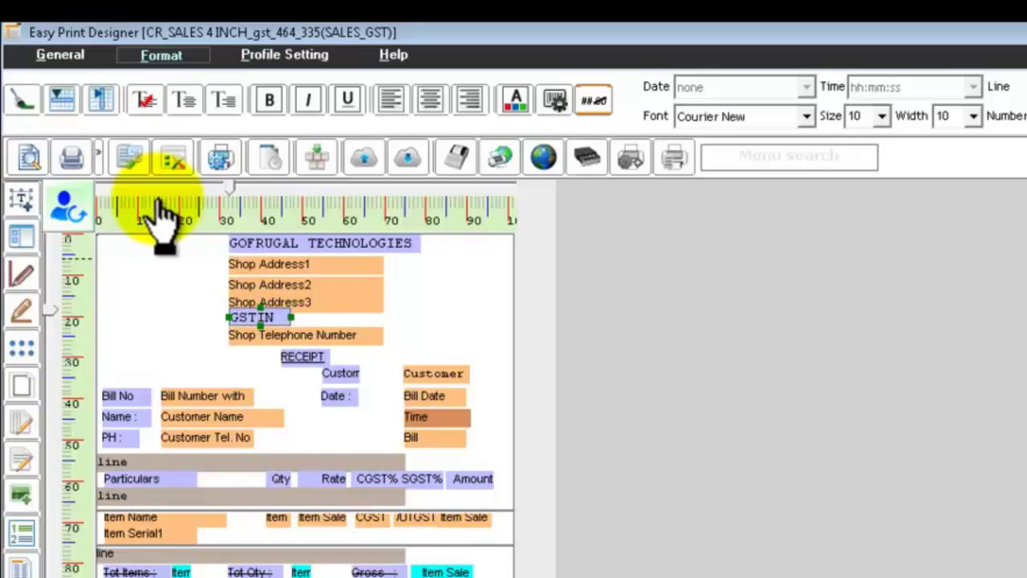
pyautogui.hotkey('ctrl', 'Down')
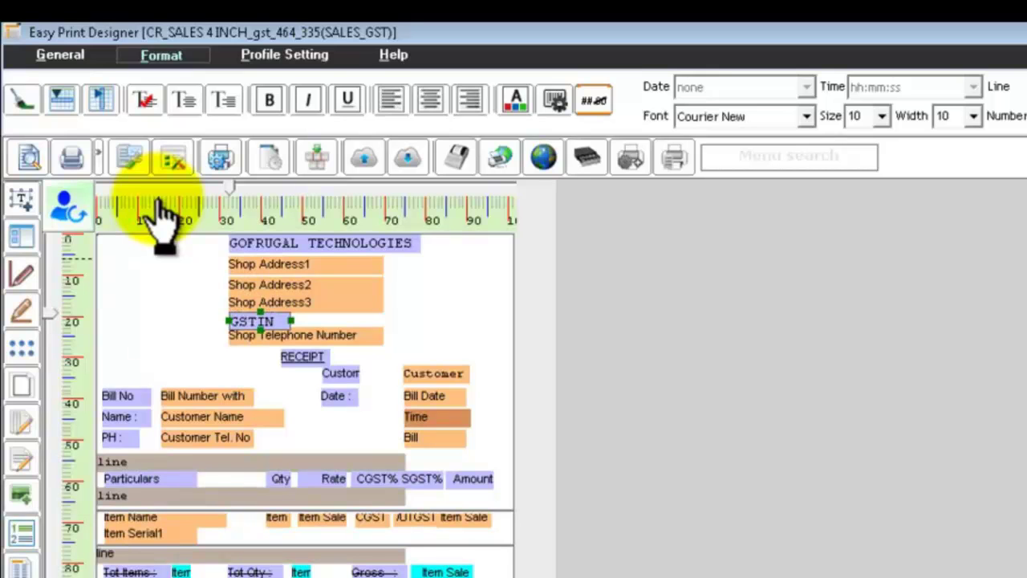
# - Deselect the GSTIN label by clicking the blank canvas
pyautogui.click(153, 302)
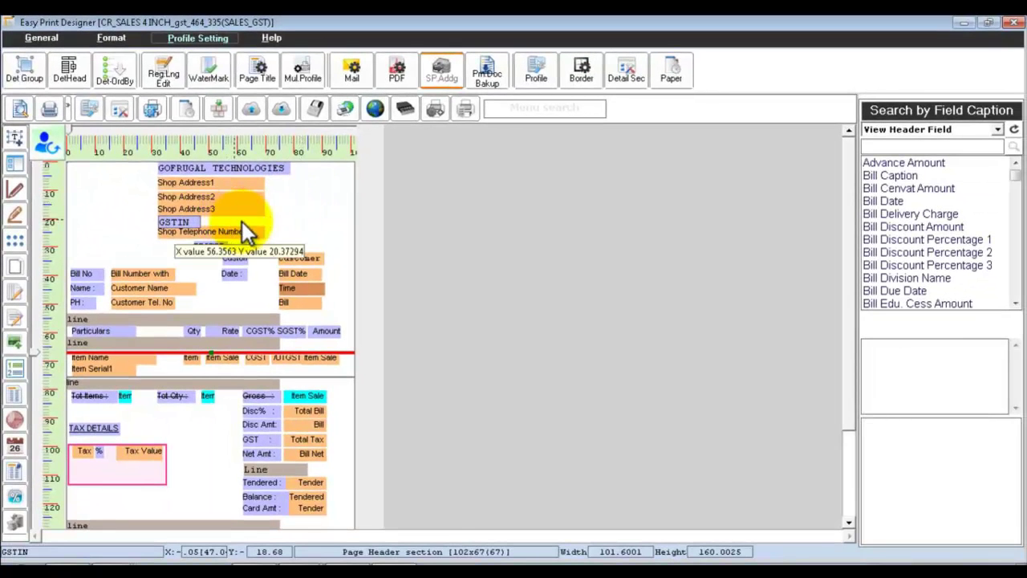
# - Search field captions for 'gst' and drag the Shop Gst field beside the GSTIN label
pyautogui.click(309, 224)
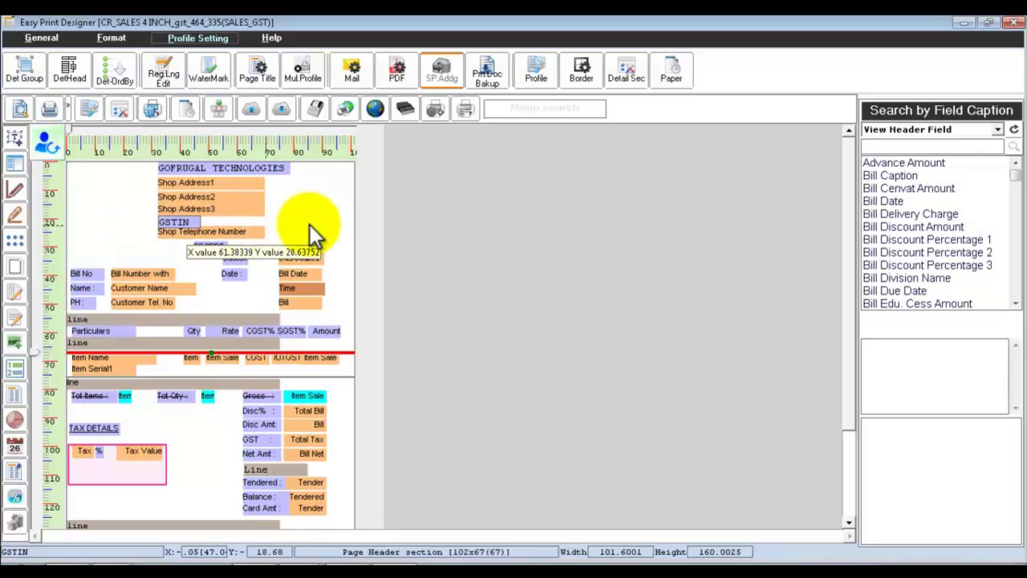
pyautogui.click(923, 146)
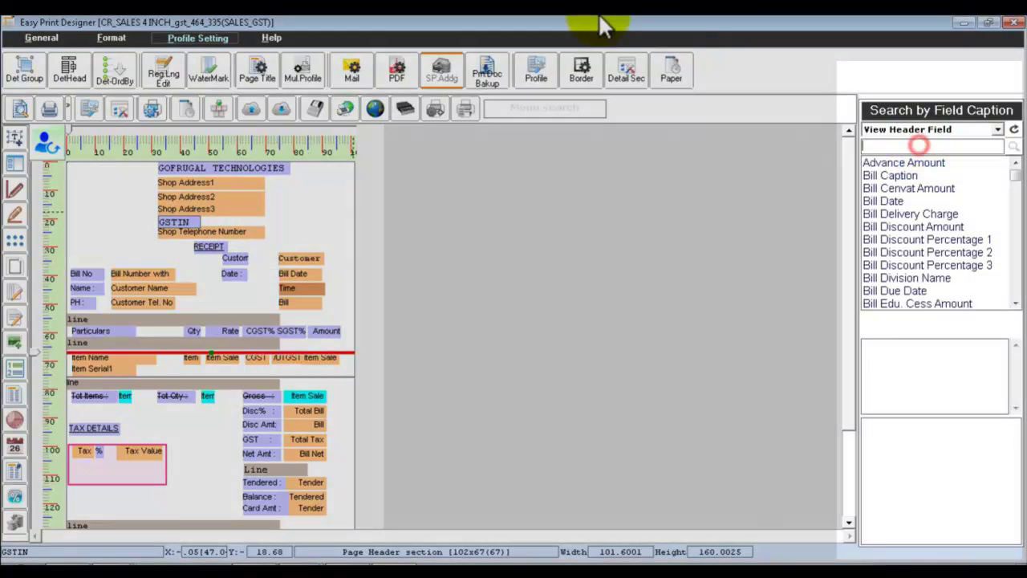
pyautogui.write('gst')
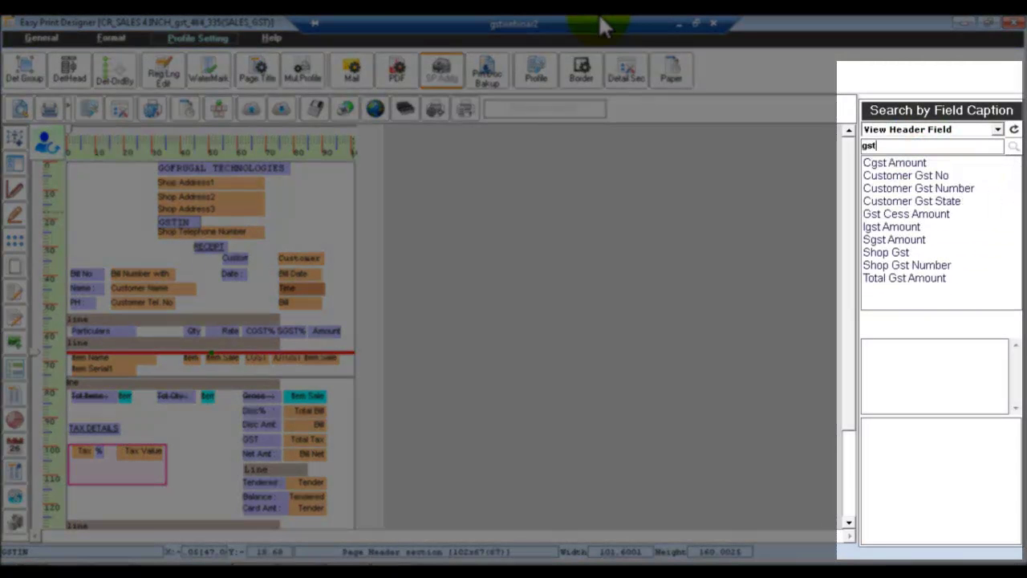
pyautogui.click(909, 253)
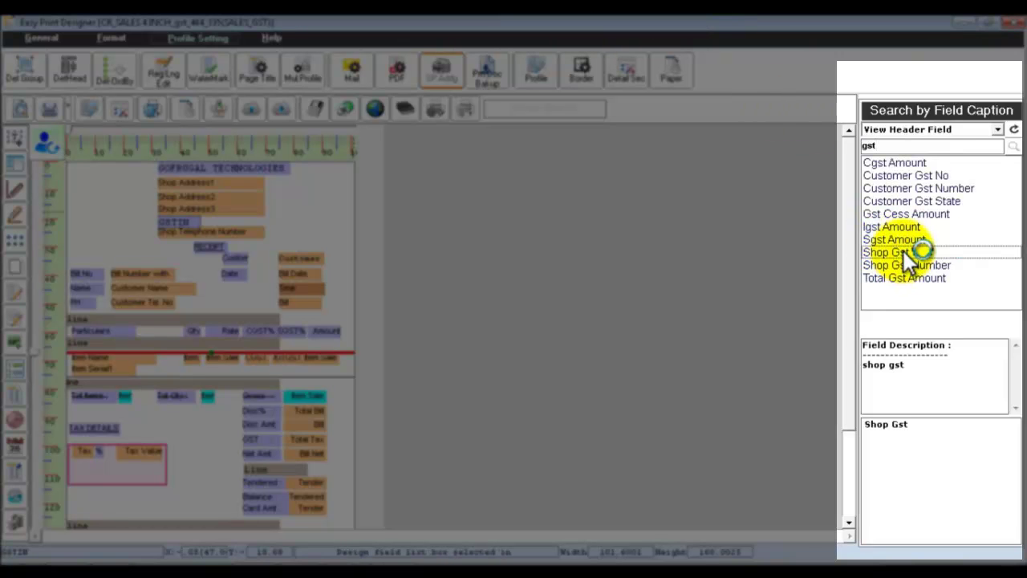
pyautogui.moveTo(909, 254); pyautogui.dragTo(278, 213)
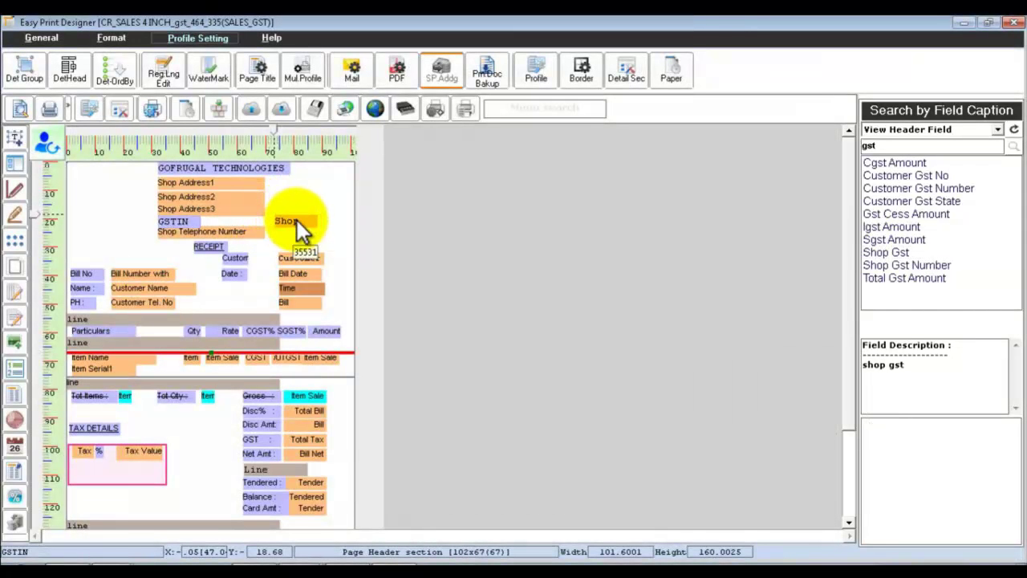
pyautogui.click(297, 220)
pyautogui.rightClick(297, 220)
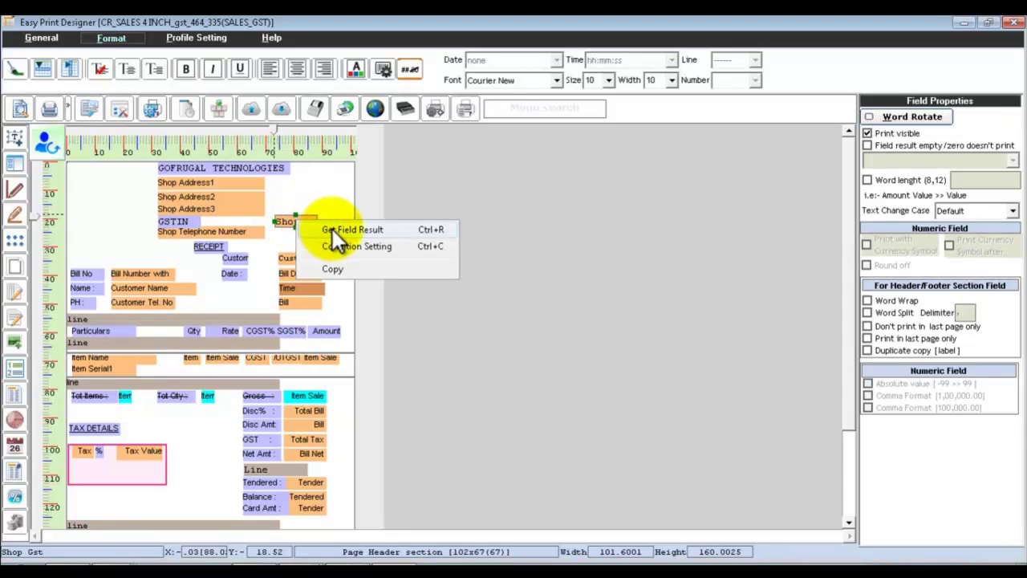
pyautogui.click(402, 231)
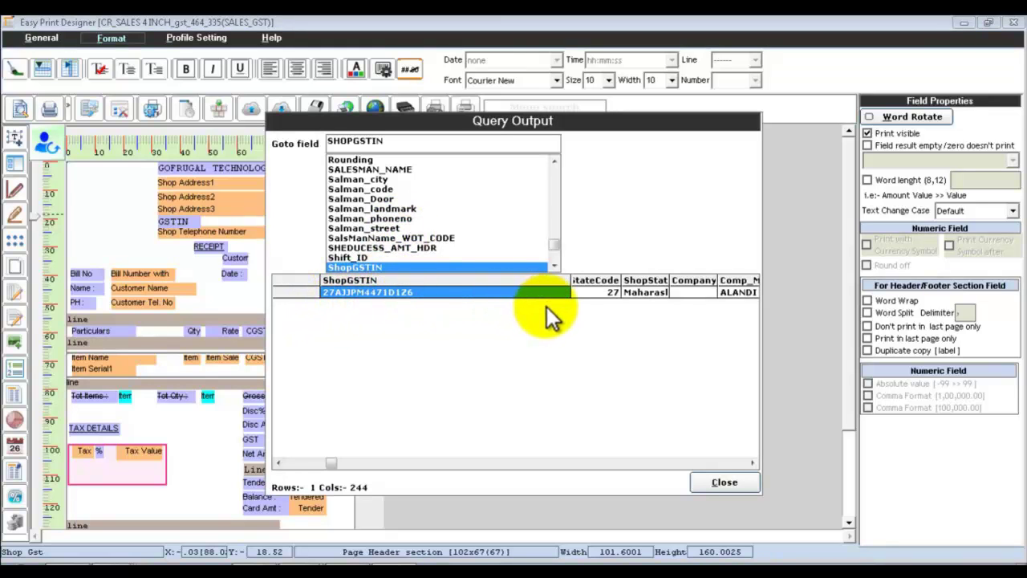
pyautogui.click(726, 484)
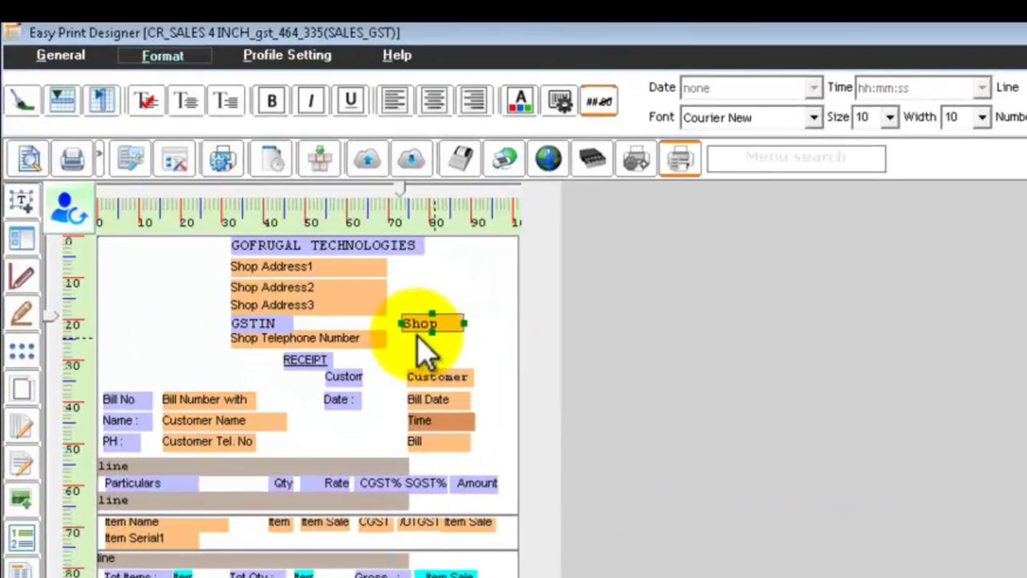
# - Make the Shop Gst field taller, align it to the GSTIN row, and nudge it left beside GSTIN
pyautogui.moveTo(438, 329); pyautogui.dragTo(438, 337)
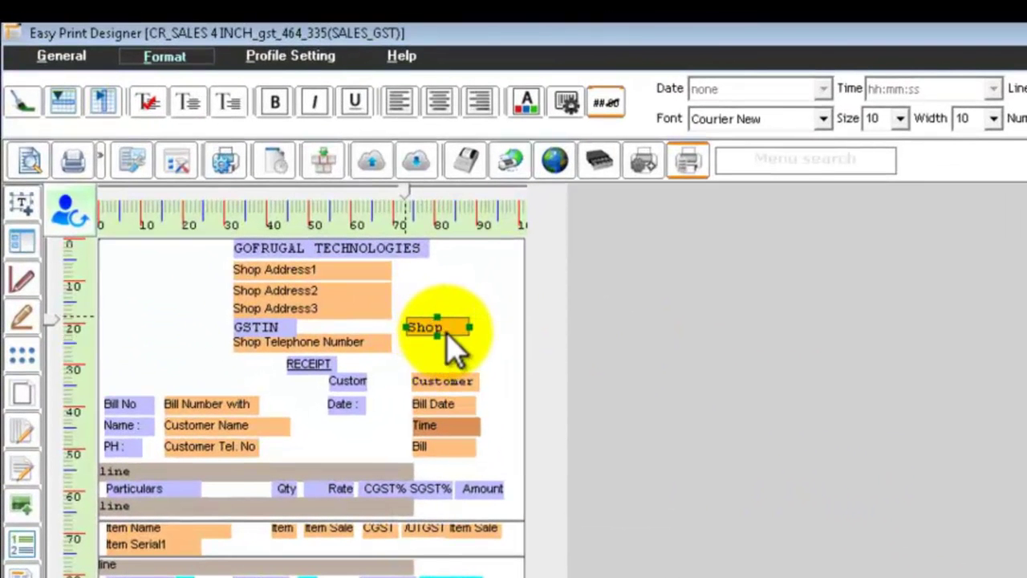
pyautogui.click(271, 329)
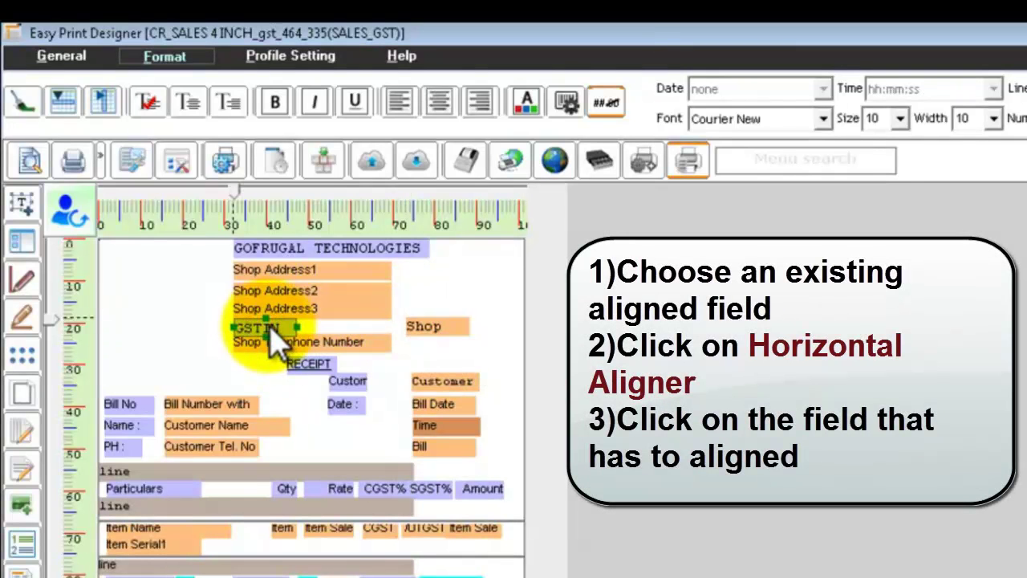
pyautogui.click(71, 111)
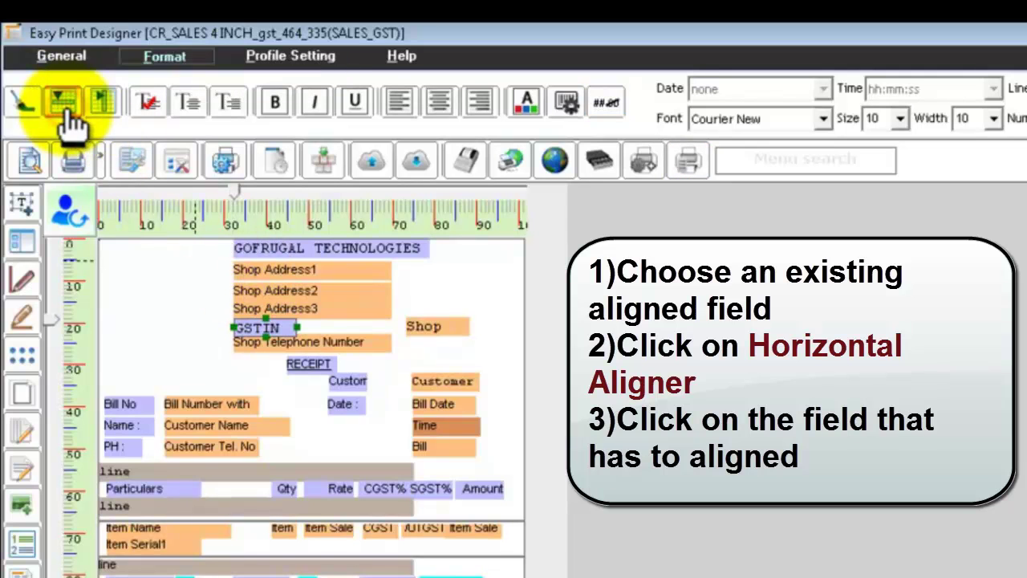
pyautogui.click(458, 325)
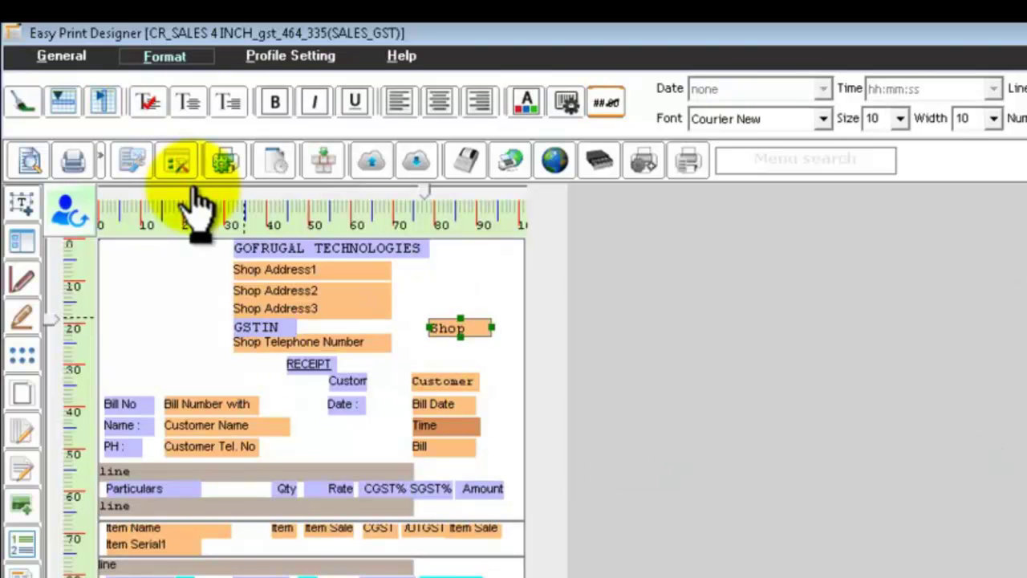
pyautogui.hotkey('ctrl', 'Left')
pyautogui.hotkey('ctrl', 'Left')
pyautogui.hotkey('ctrl', 'Left')
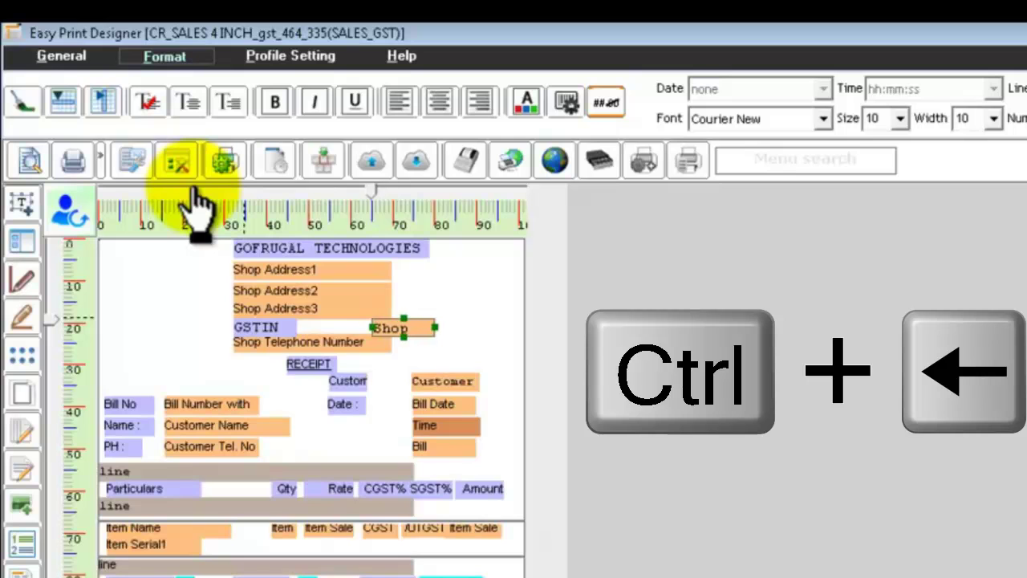
pyautogui.hotkey('ctrl', 'Left')
pyautogui.hotkey('ctrl', 'Left')
pyautogui.hotkey('ctrl', 'Left')
pyautogui.hotkey('ctrl', 'Left')
pyautogui.hotkey('ctrl', 'Left')
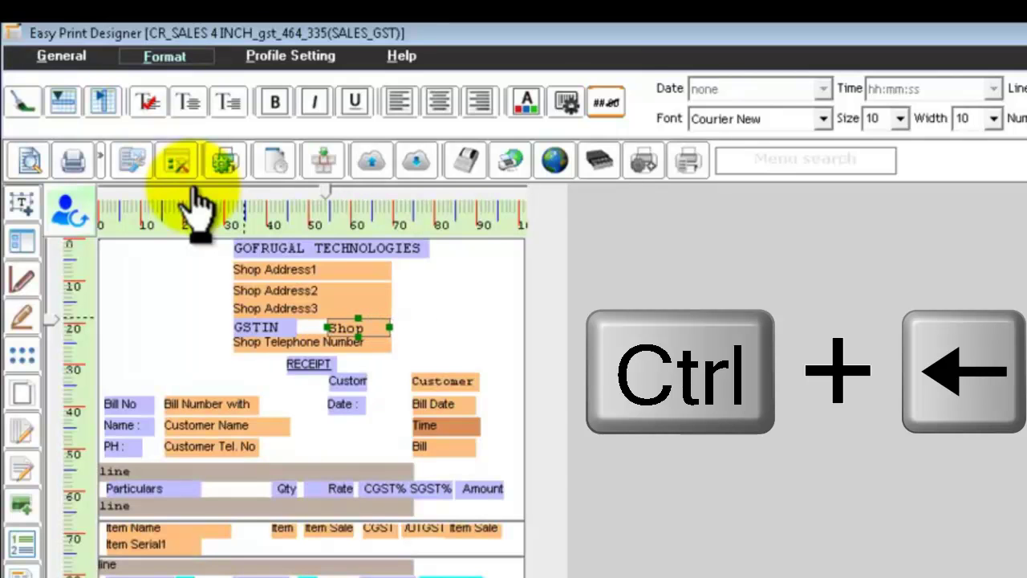
pyautogui.hotkey('ctrl', 'Left')
pyautogui.hotkey('ctrl', 'Left')
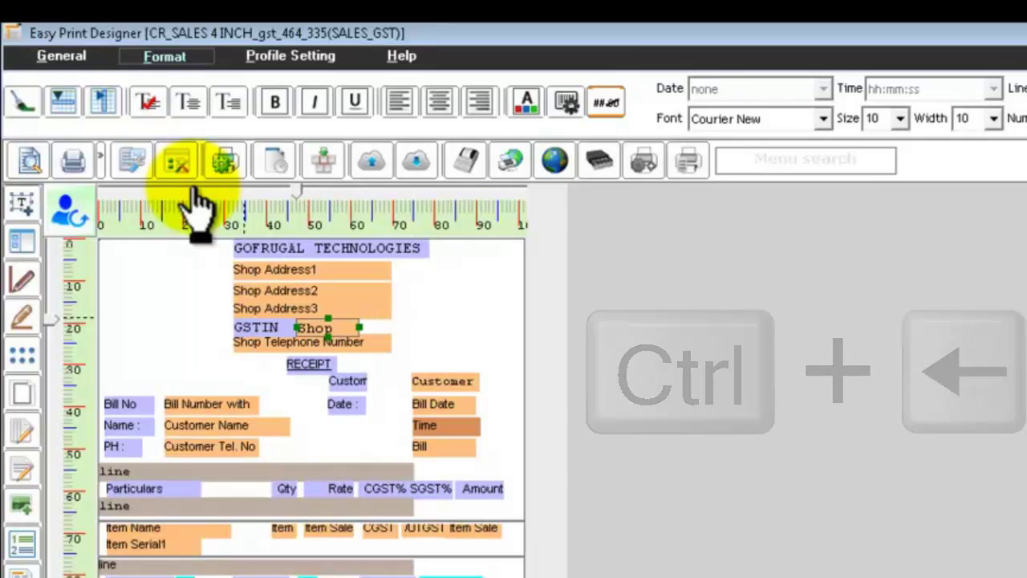
pyautogui.click(187, 291)
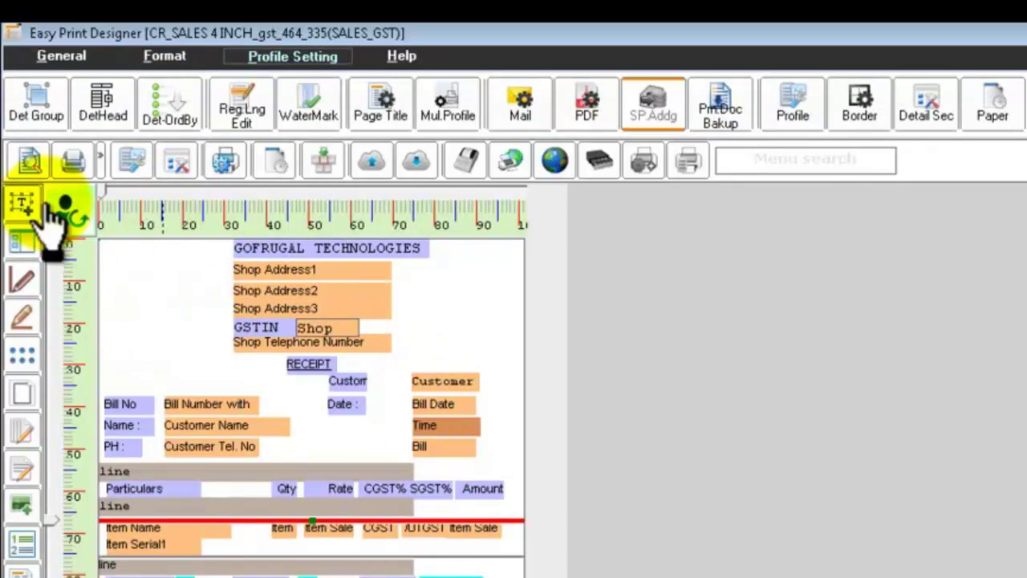
# - Preview the receipt, then set the Shop Gst field's width to 18
pyautogui.click(32, 162)
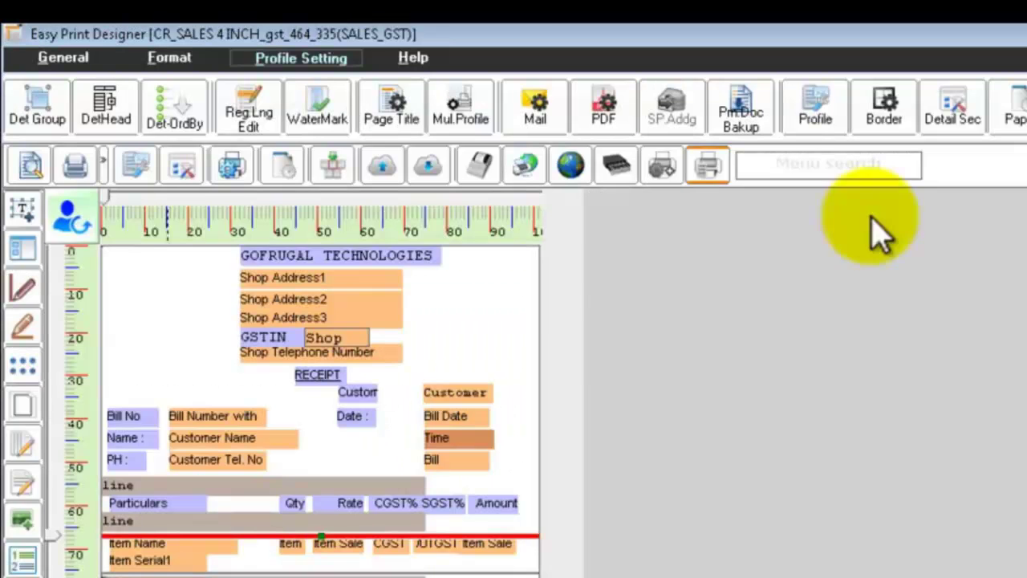
pyautogui.click(352, 329)
pyautogui.click(357, 340)
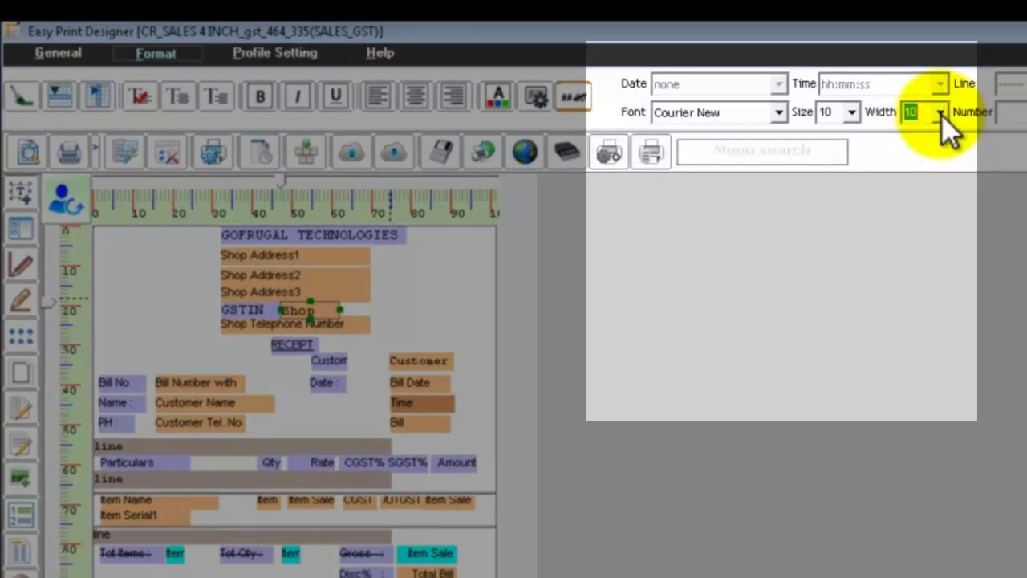
pyautogui.click(940, 114)
pyautogui.scroll(-4, 930, 178)
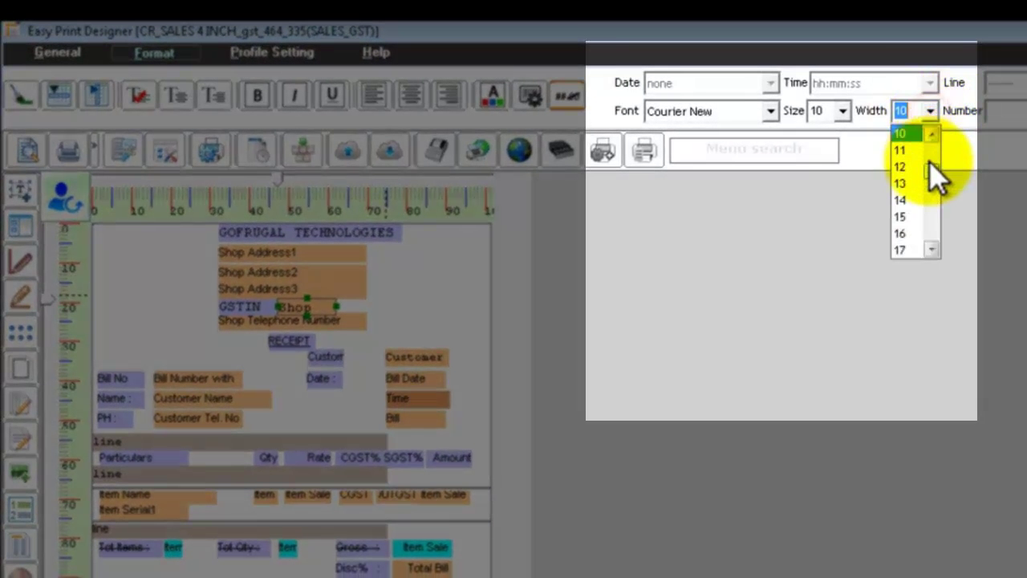
pyautogui.scroll(2, 931, 192)
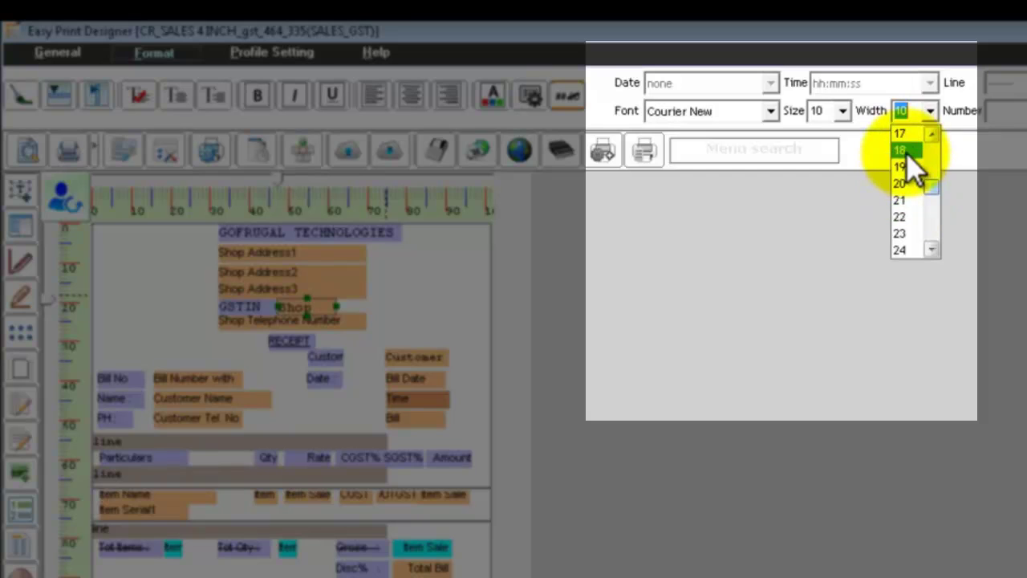
pyautogui.click(909, 153)
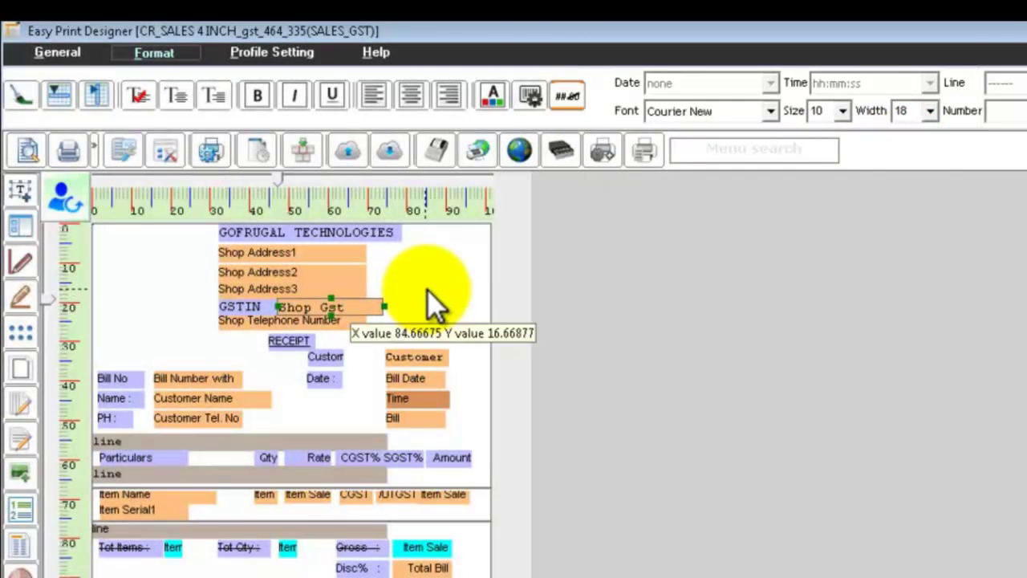
pyautogui.click(434, 300)
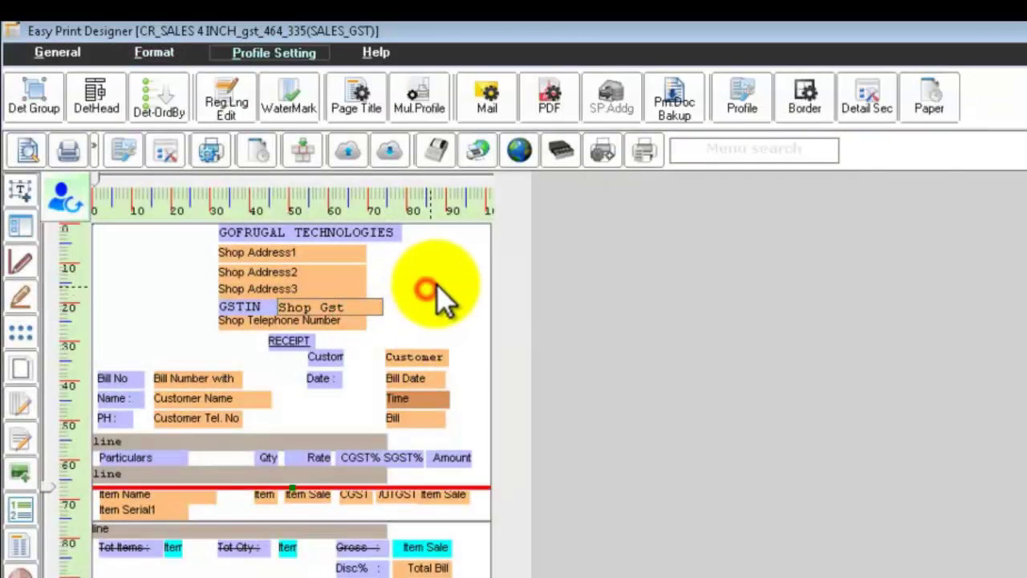
pyautogui.click(35, 155)
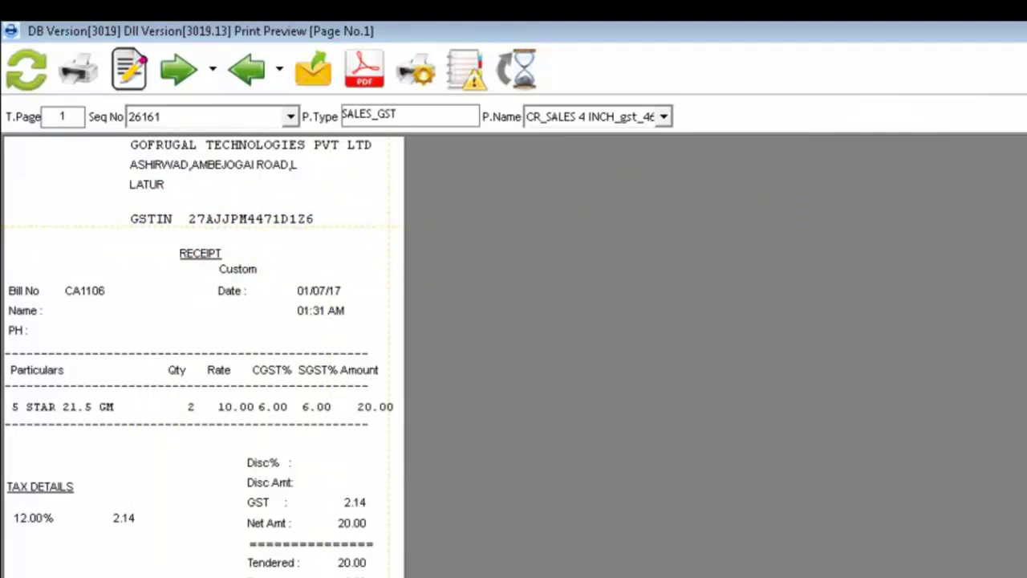
pyautogui.press('Escape')
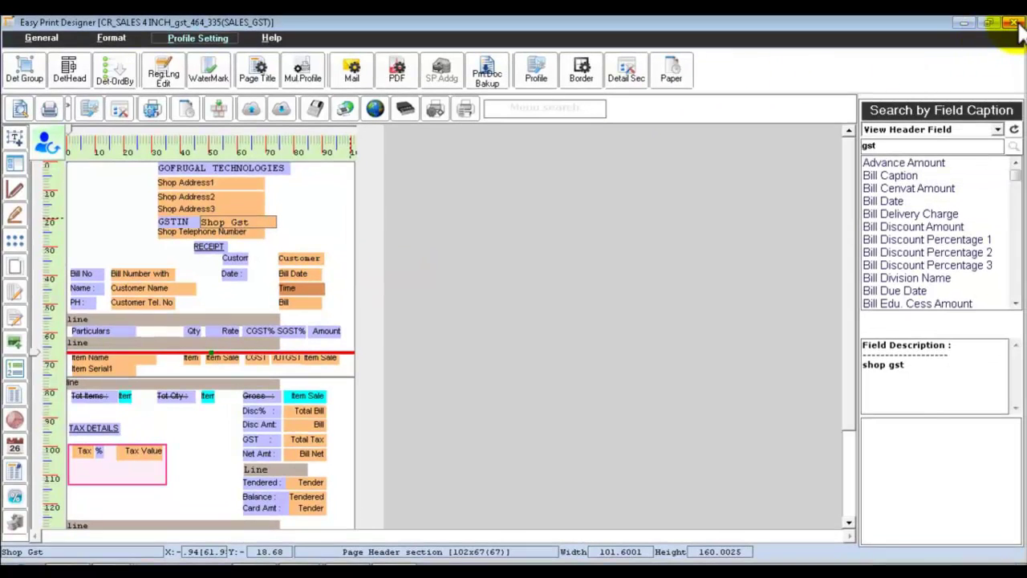
# - Close Easy Print Designer and Device Configuration, confirming both prompts
pyautogui.click(1013, 24)
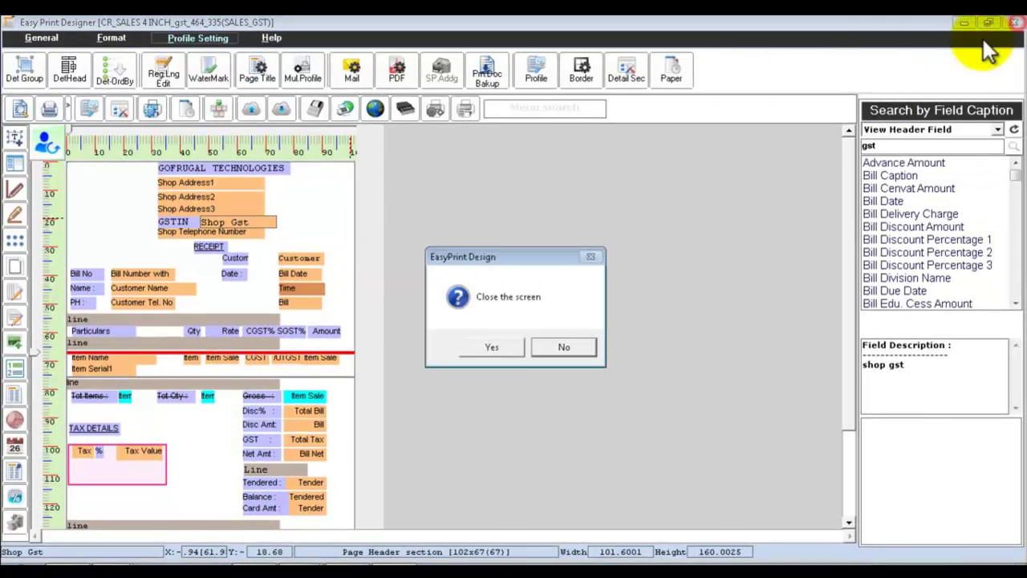
pyautogui.click(498, 345)
pyautogui.click(940, 546)
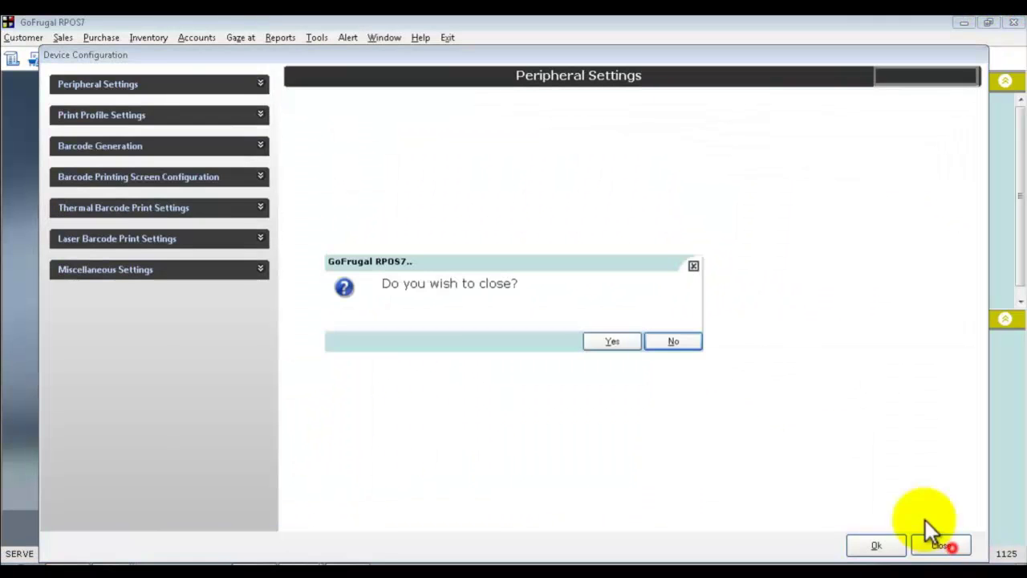
pyautogui.click(632, 345)
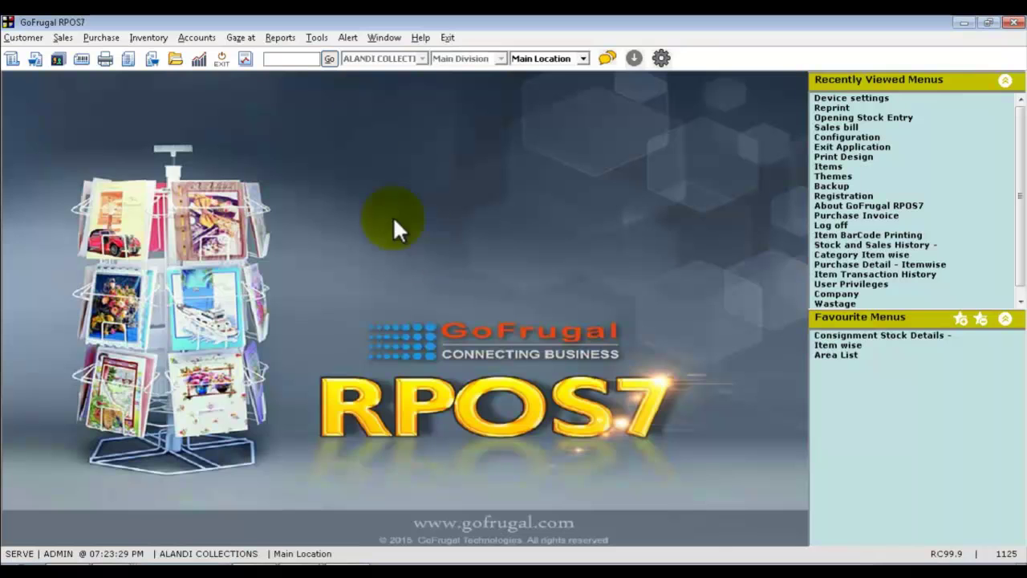
# - Search the menu for 'reprin' and open the Reprint screen
pyautogui.click(331, 59)
pyautogui.write('reprin')
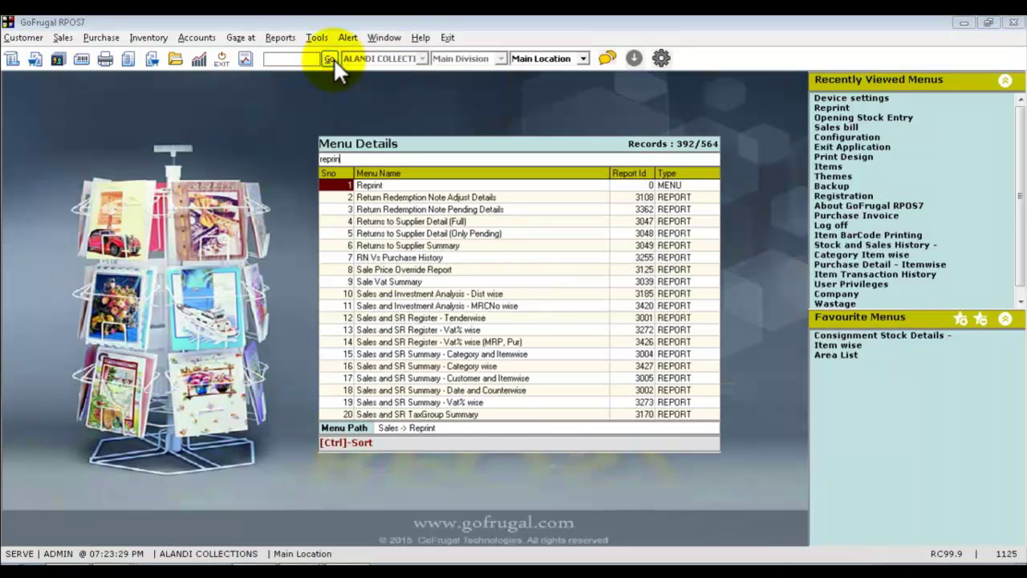
pyautogui.press('Return')
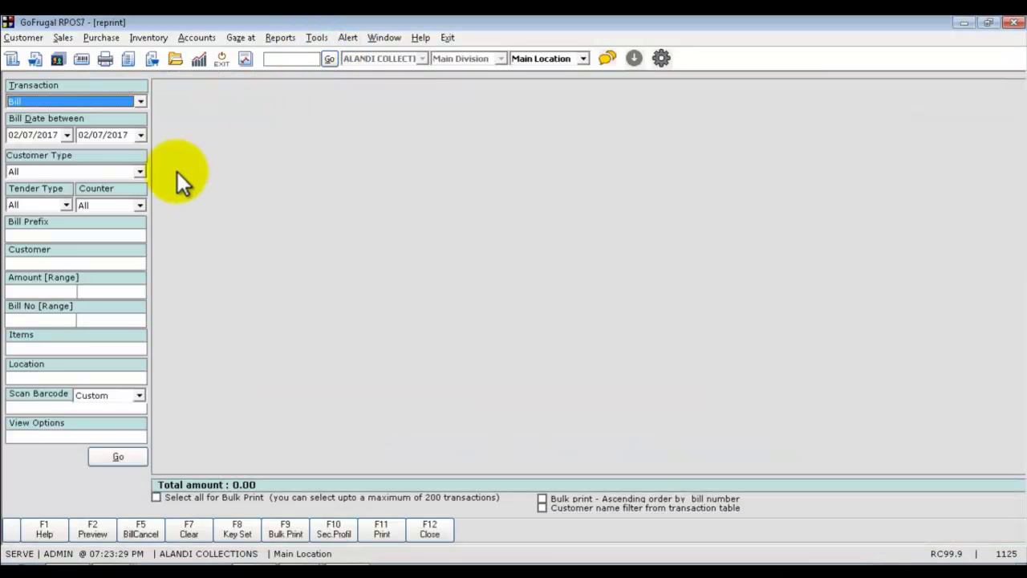
# - List the bills from the chosen start date and preview the reprinted bill with its GSTIN line
pyautogui.click(15, 133)
pyautogui.click(121, 456)
pyautogui.click(94, 530)
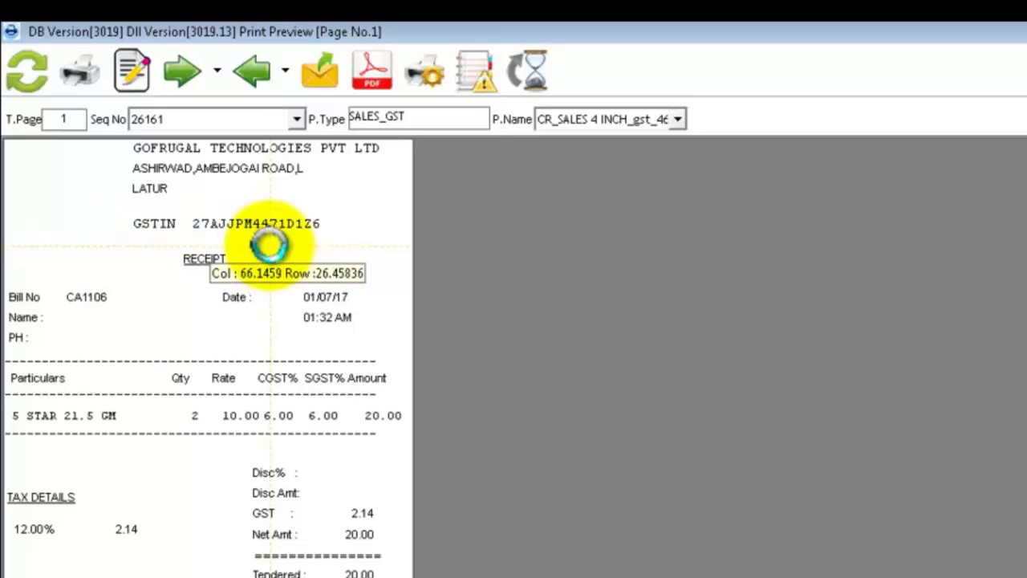
# - Reopen the 4-inch SALES_GST layout in Easy Print Designer with editing enabled
pyautogui.click(138, 82)
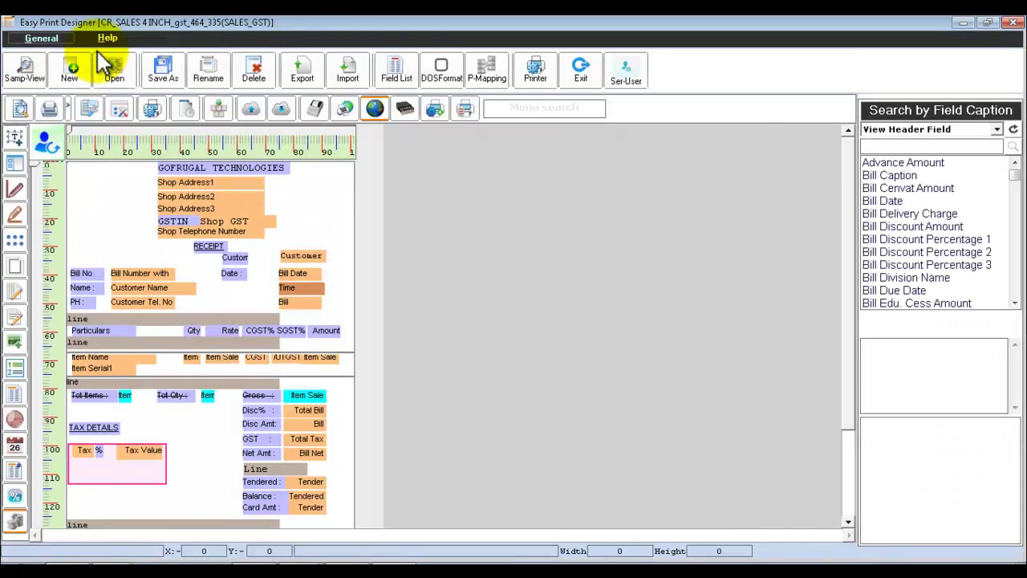
pyautogui.click(220, 137)
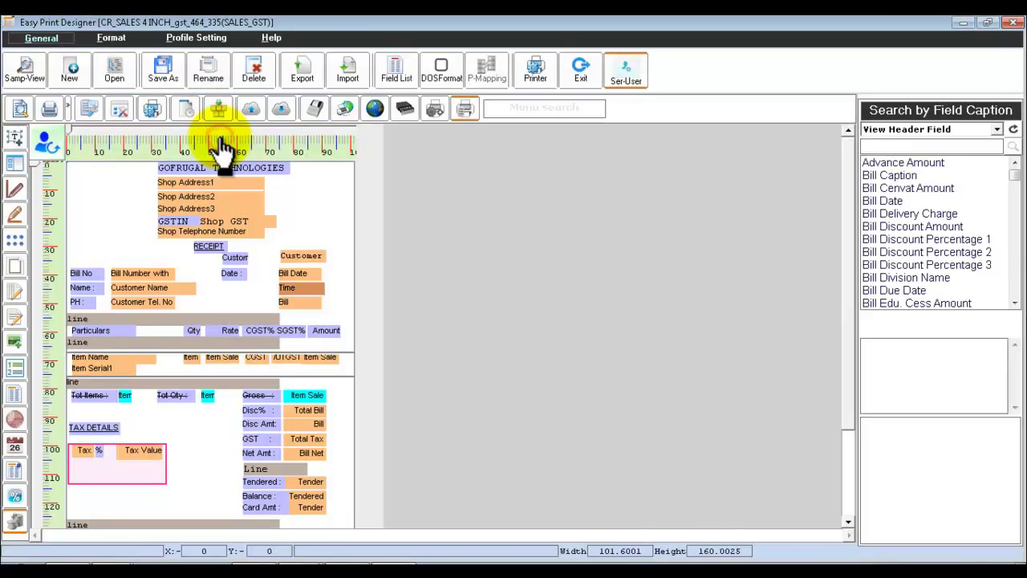
pyautogui.click(345, 210)
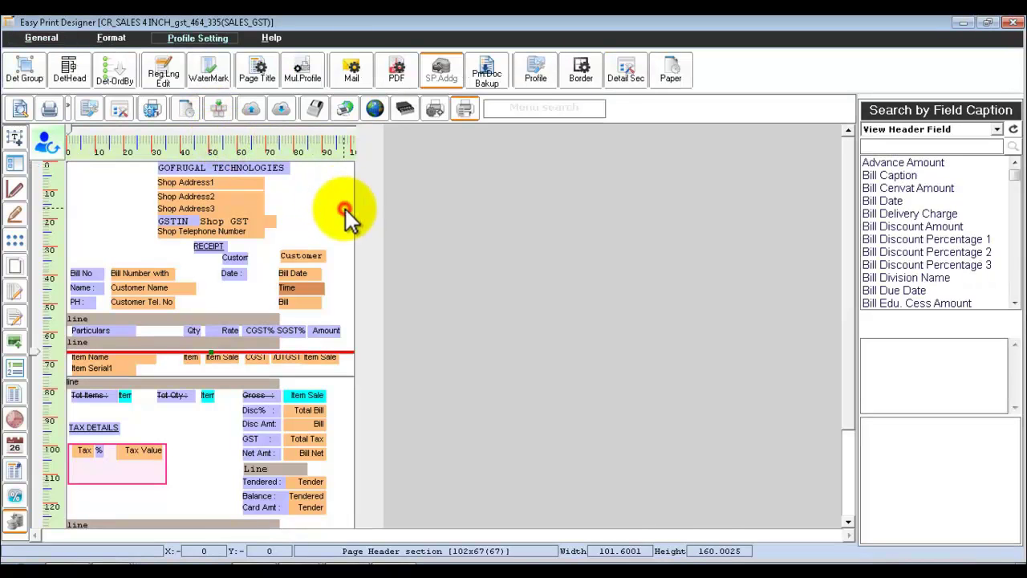